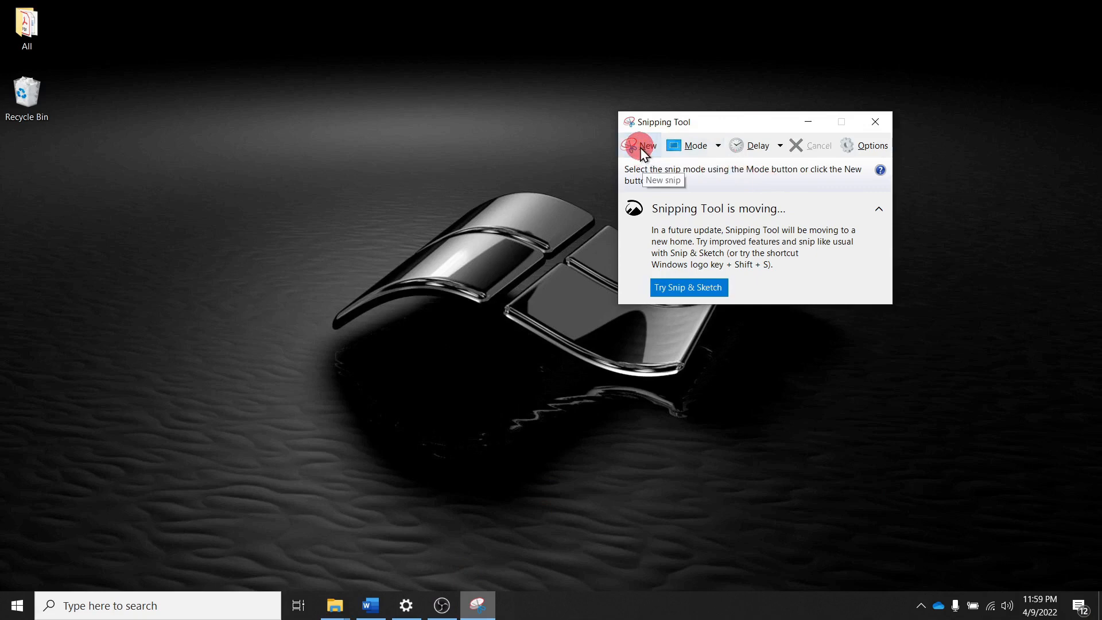
Take a free-form snip around an irregular area of the desktop wallpaper
left_click(718, 145)
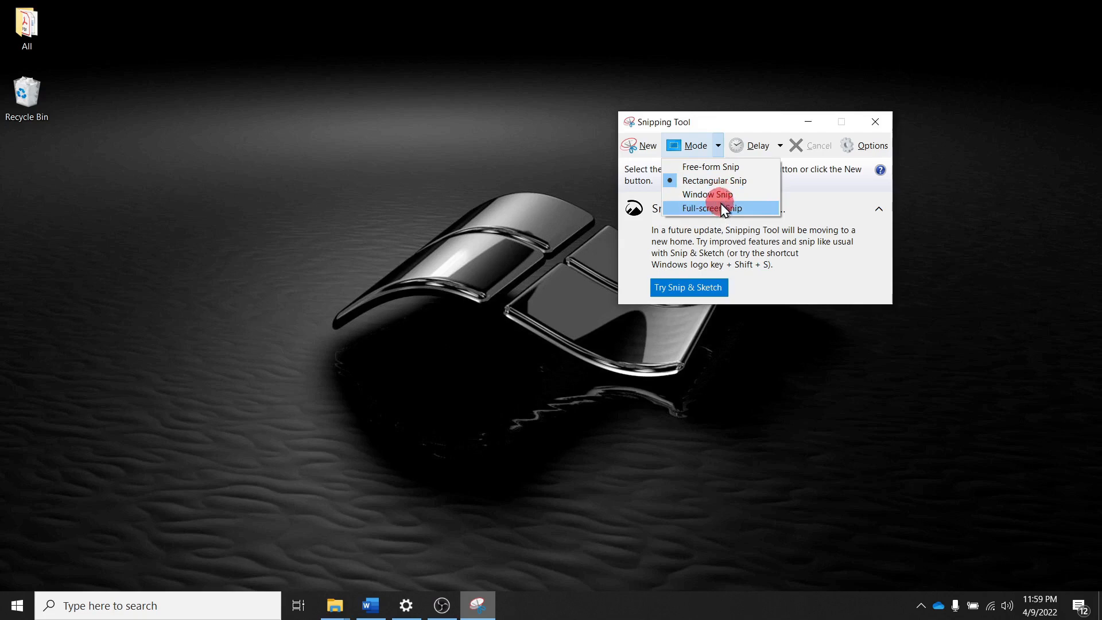
left_click(712, 168)
mouse_move(241, 247)
left_mouse_down()
mouse_move(415, 189)
mouse_move(551, 414)
mouse_move(253, 288)
mouse_move(239, 241)
left_mouse_up()
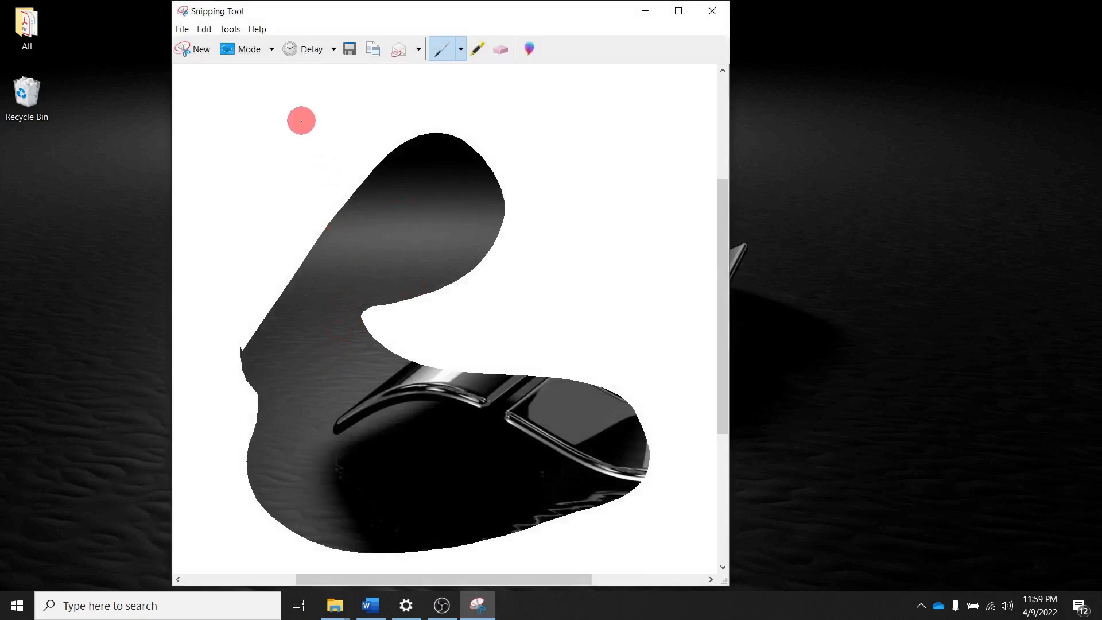
Switch the snip mode to Rectangular Snip and capture a rectangle around the whole Windows logo on the wallpaper
left_click(271, 52)
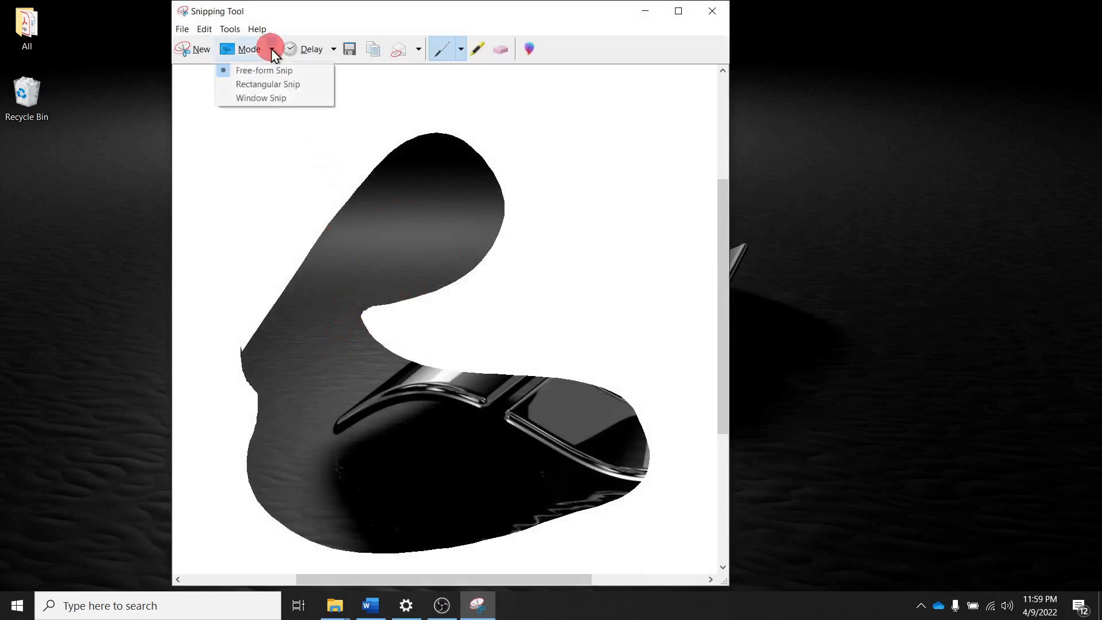
left_click(269, 84)
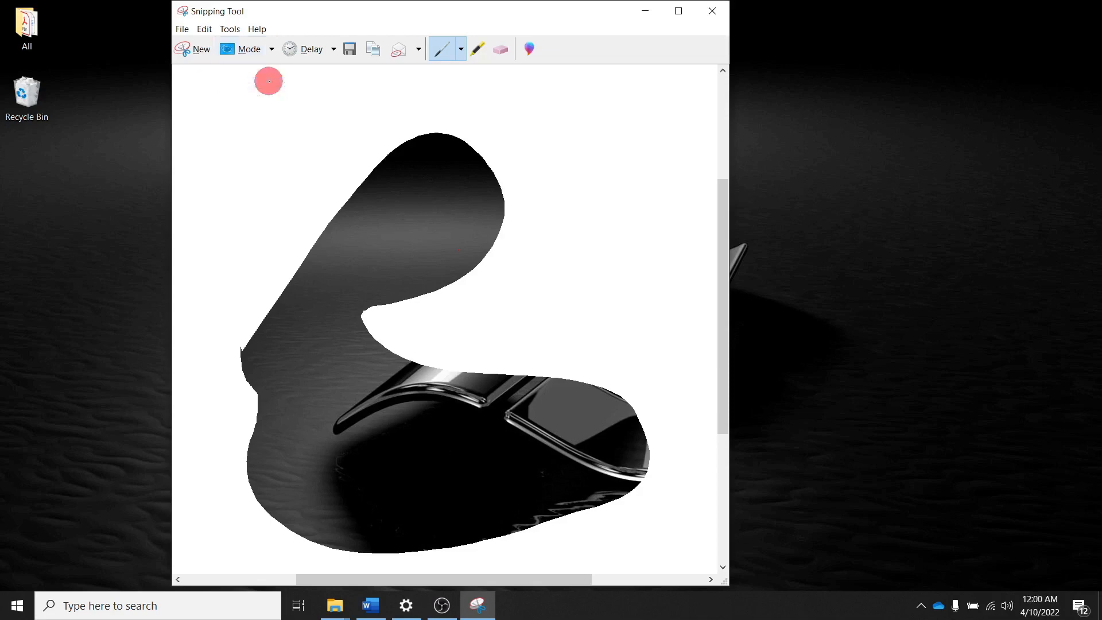
left_click(193, 49)
left_click_drag(132, 129, 771, 509)
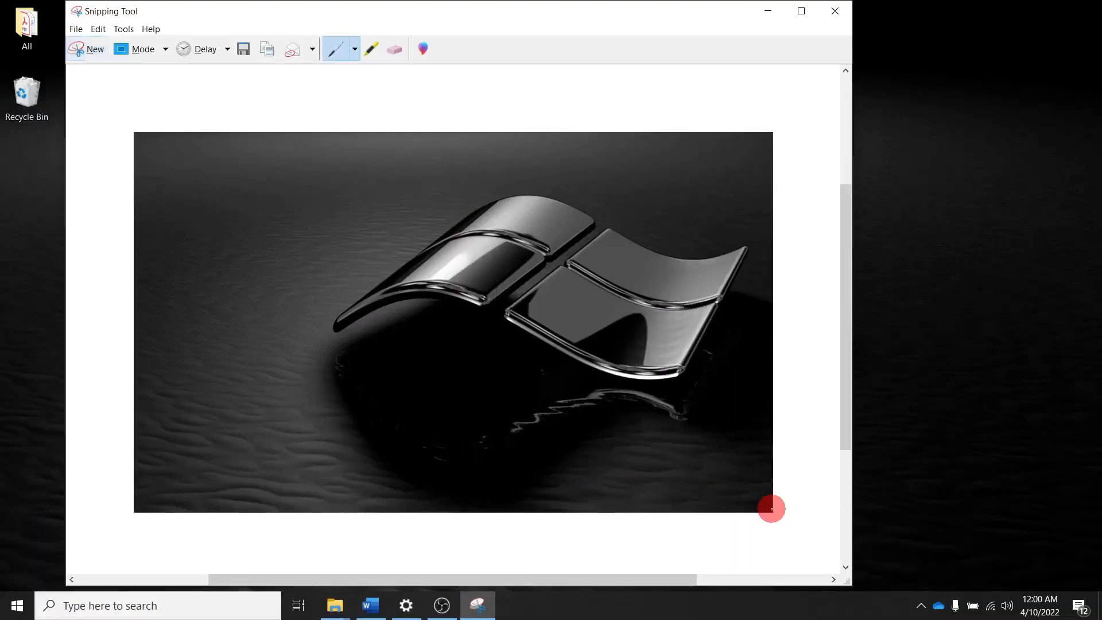
Switch the snip mode to Window Snip and capture the small window under the pointer on the desktop
left_click(164, 49)
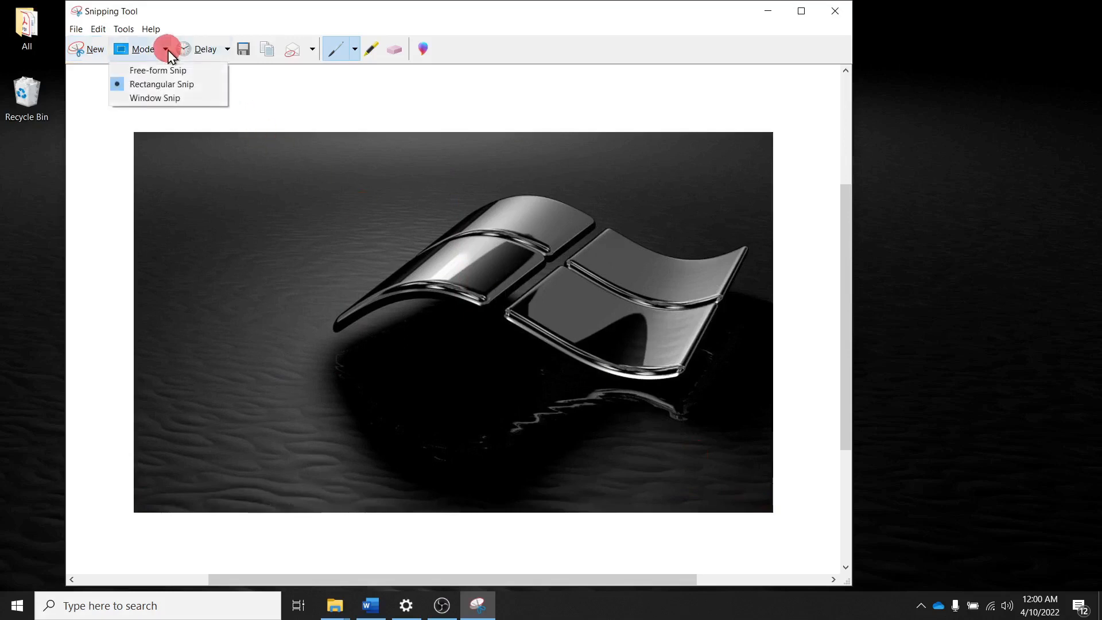
left_click(166, 96)
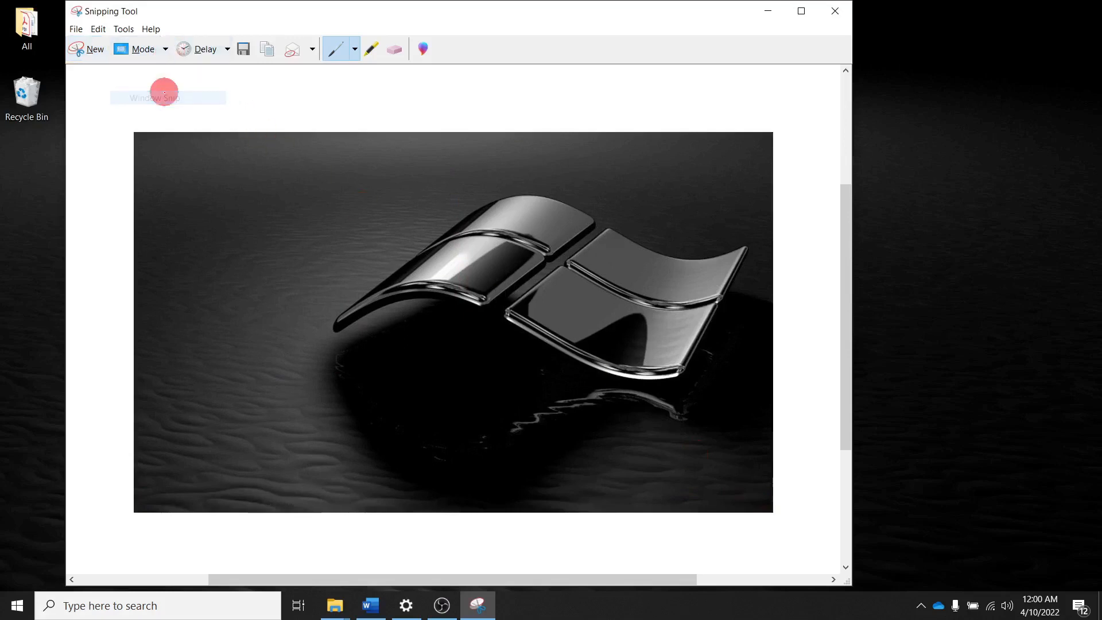
left_click(80, 47)
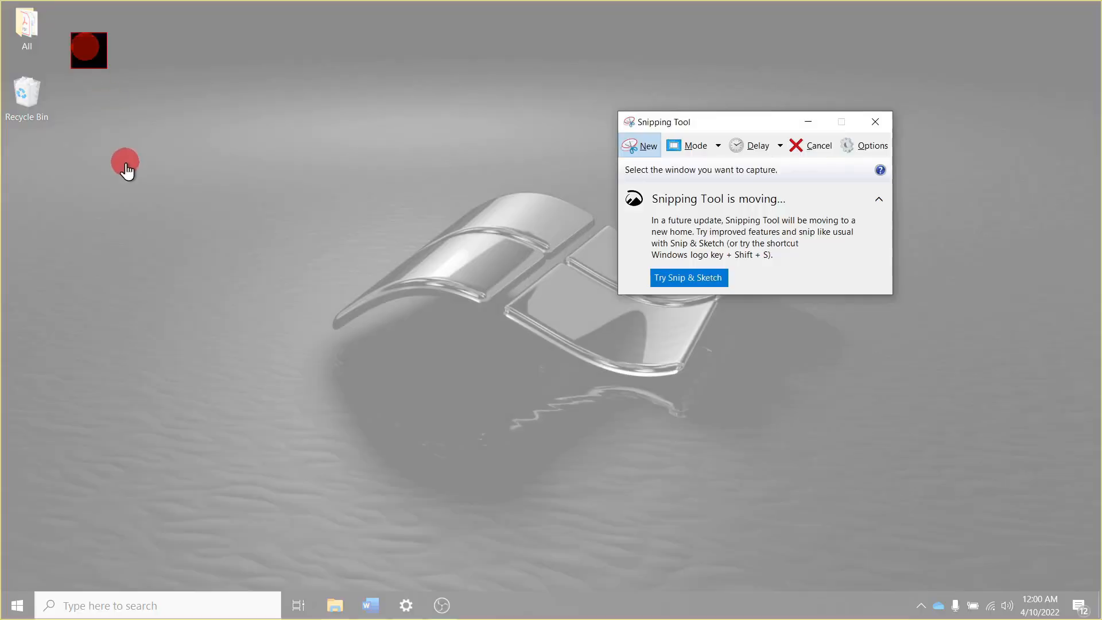
left_click(202, 263)
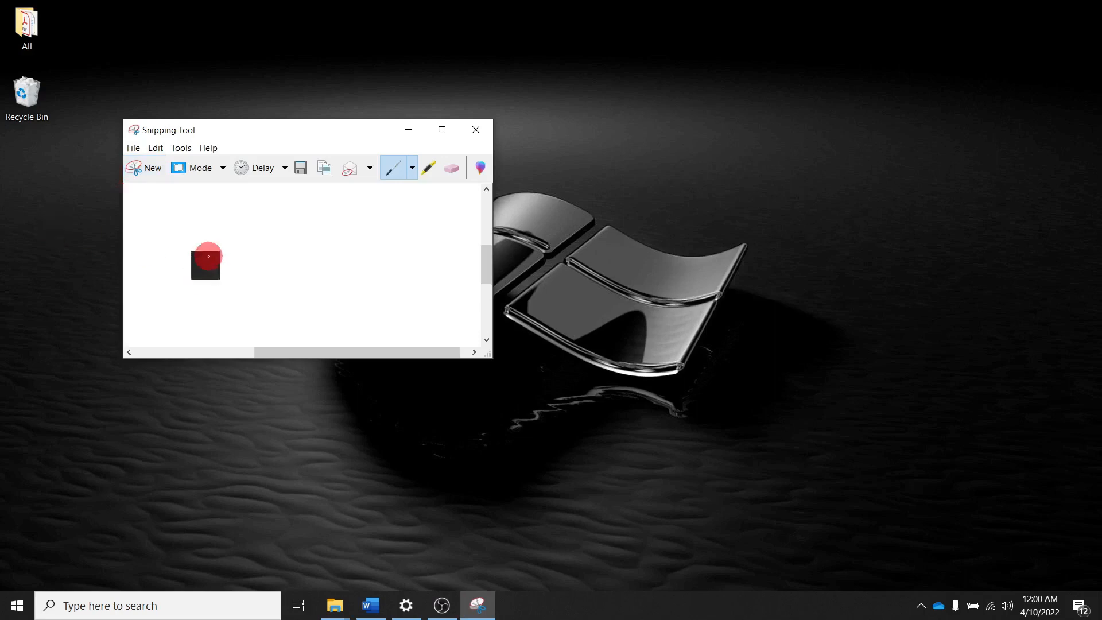
Close Snipping Tool without saving the window snip, then reopen it through a Windows search
left_click(222, 168)
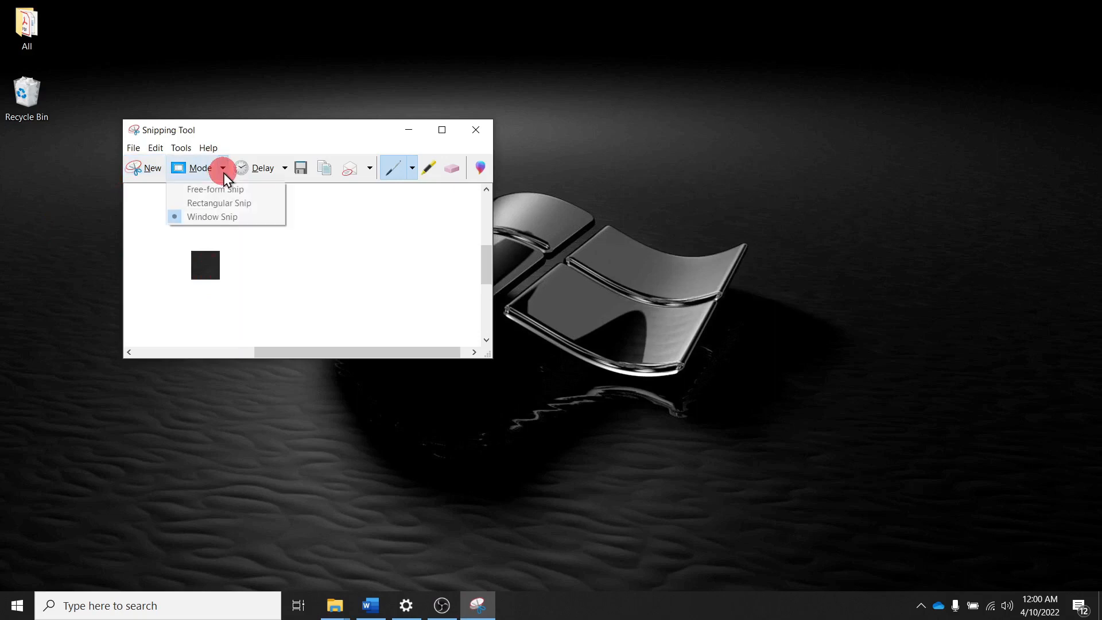
left_click(481, 132)
left_click(356, 255)
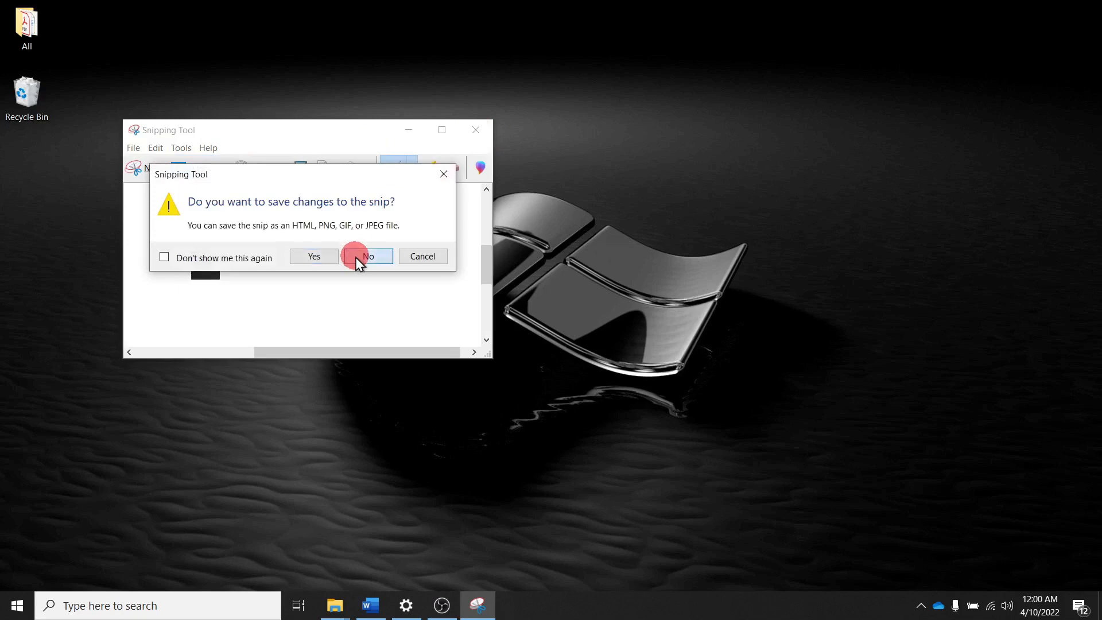
left_click(61, 607)
type("ni")
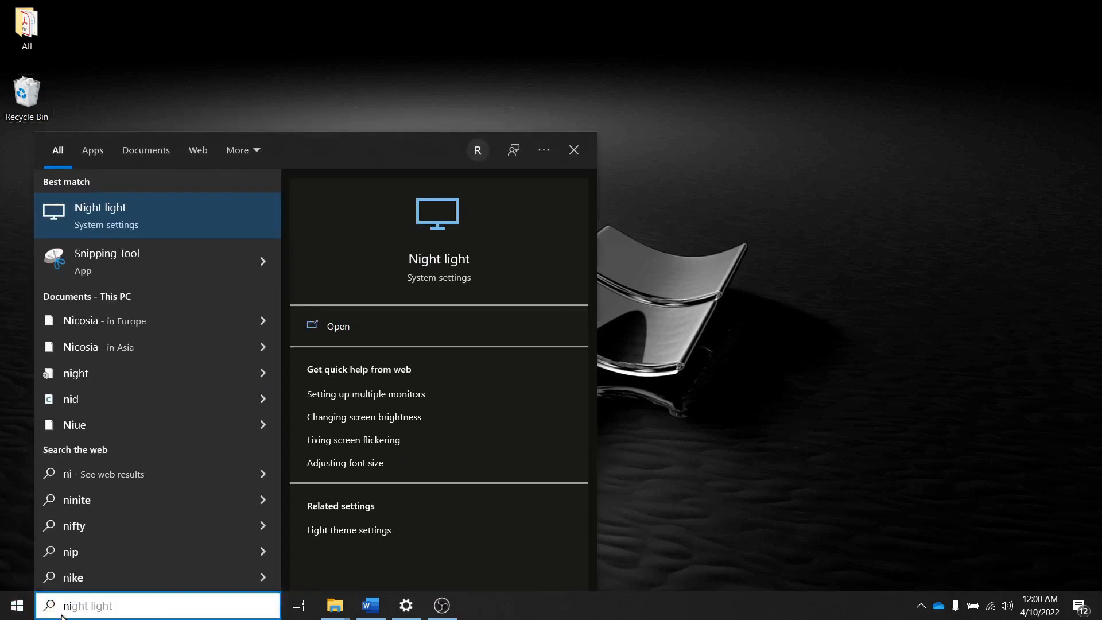
left_click(141, 271)
Take a full-screen snip of the desktop and look over the captured image
left_click(718, 146)
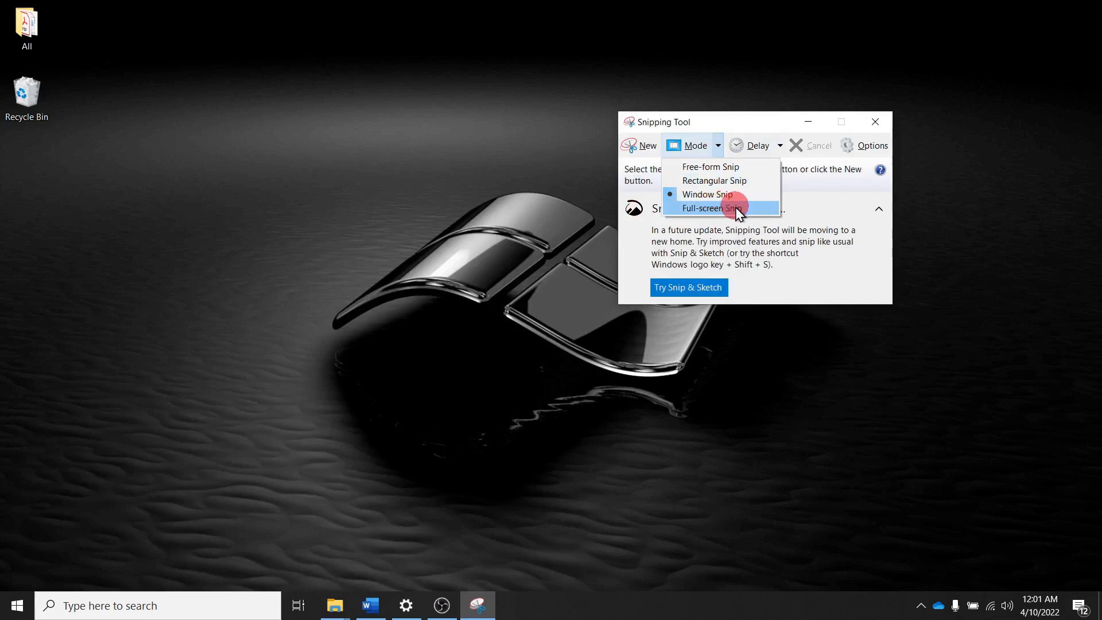
left_click(735, 208)
scroll(583, 312, "down", 4)
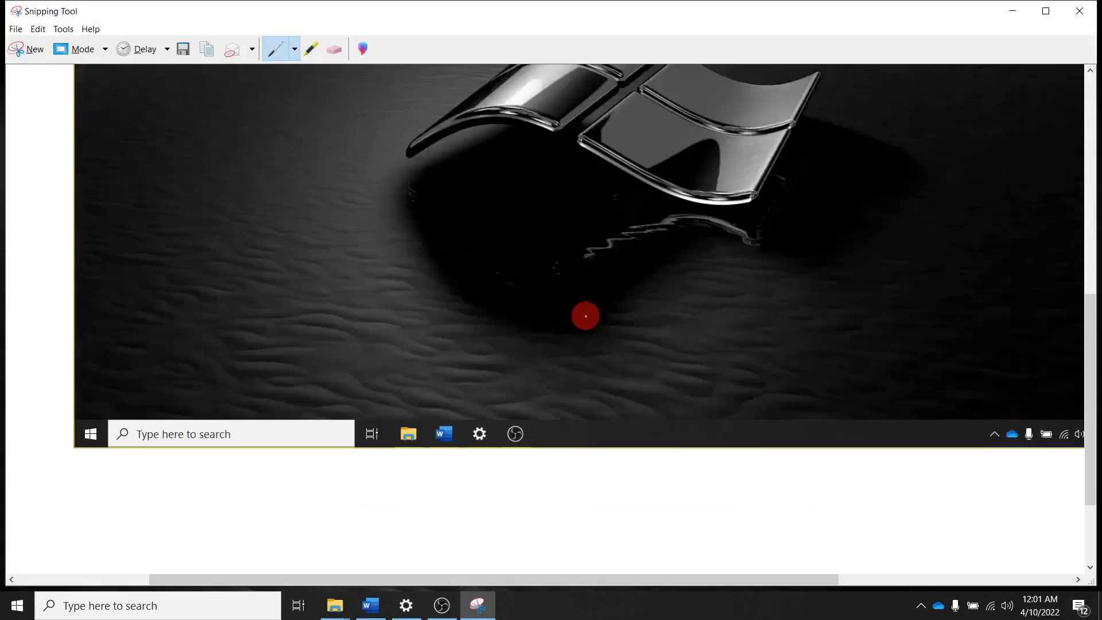
scroll(585, 315, "up", 1)
scroll(586, 316, "up", 4)
scroll(585, 316, "down", 5)
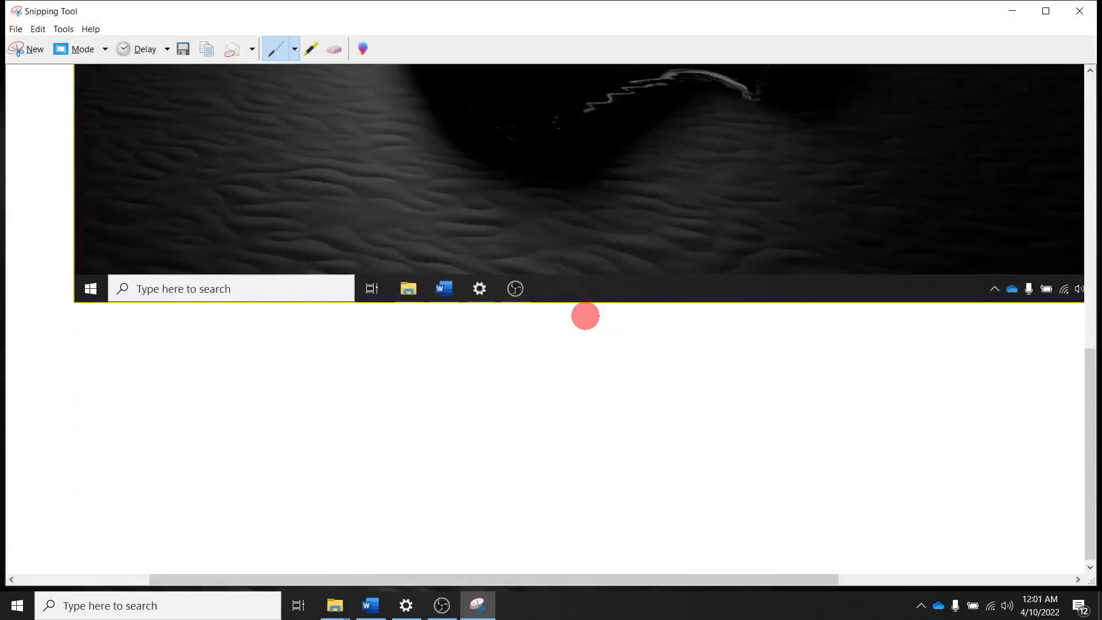
scroll(585, 316, "up", 5)
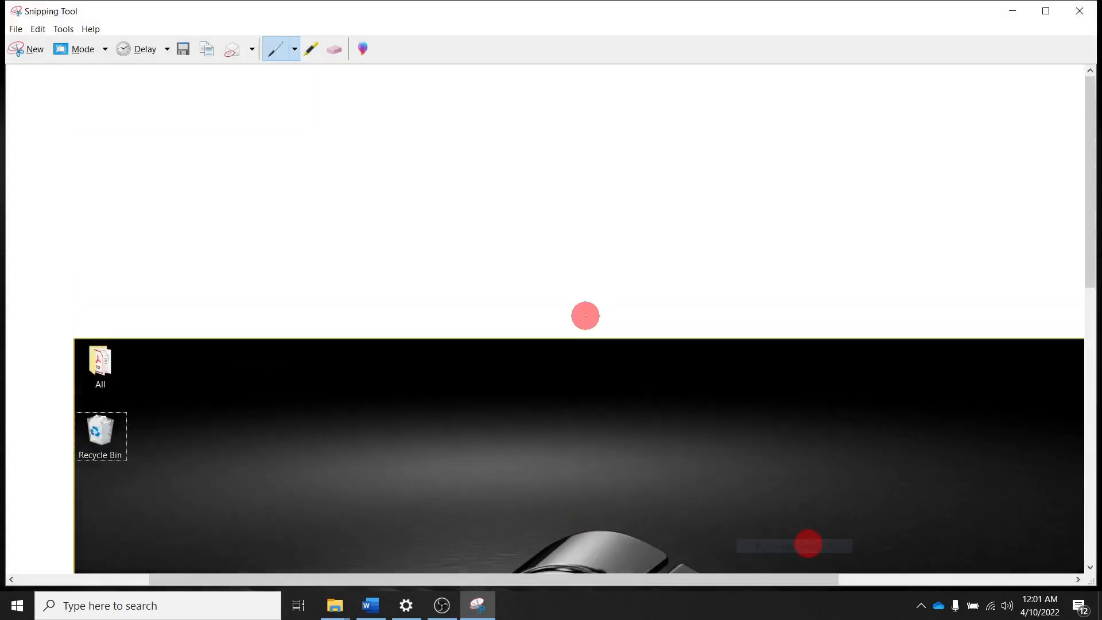
Change the mode back to Rectangular Snip and capture a new rectangle around the wallpaper's Windows logo
left_click(106, 52)
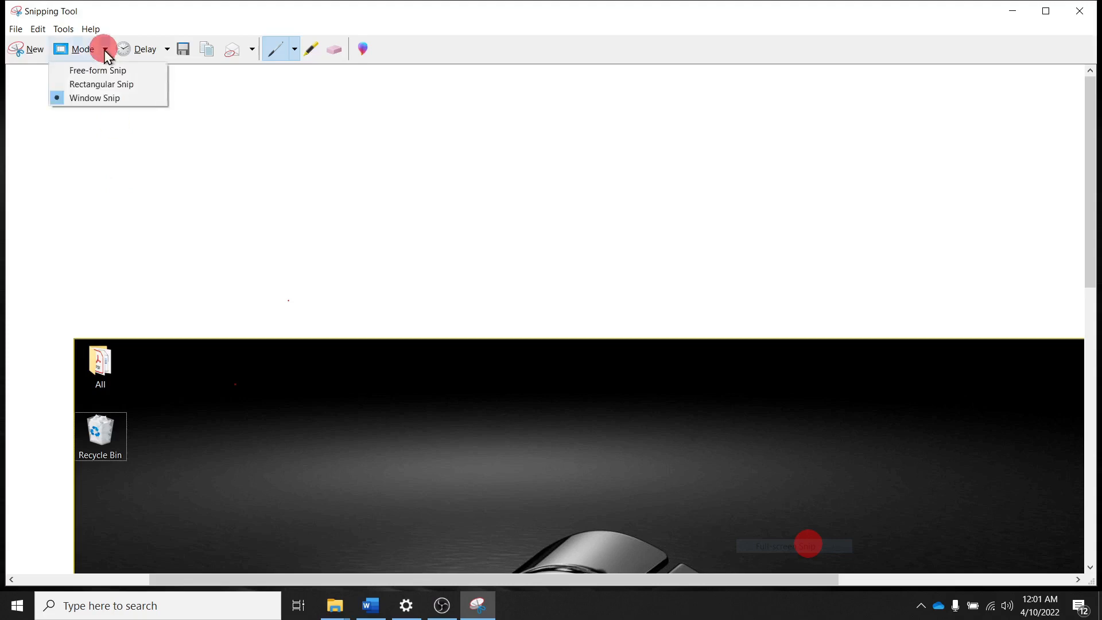
left_click(109, 84)
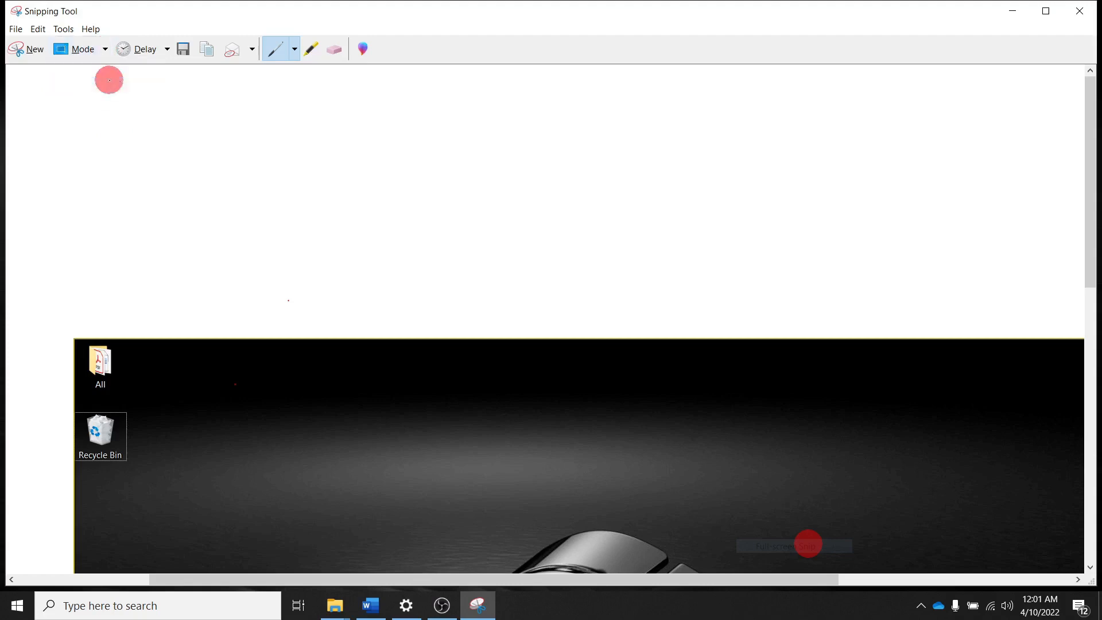
left_click(33, 51)
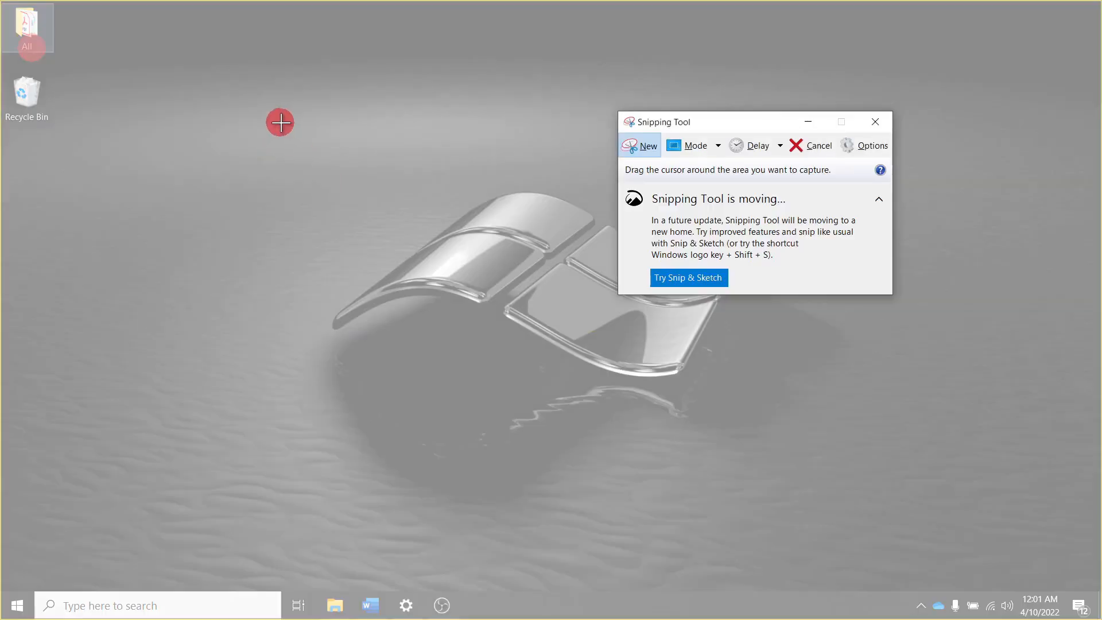
left_click_drag(282, 120, 773, 453)
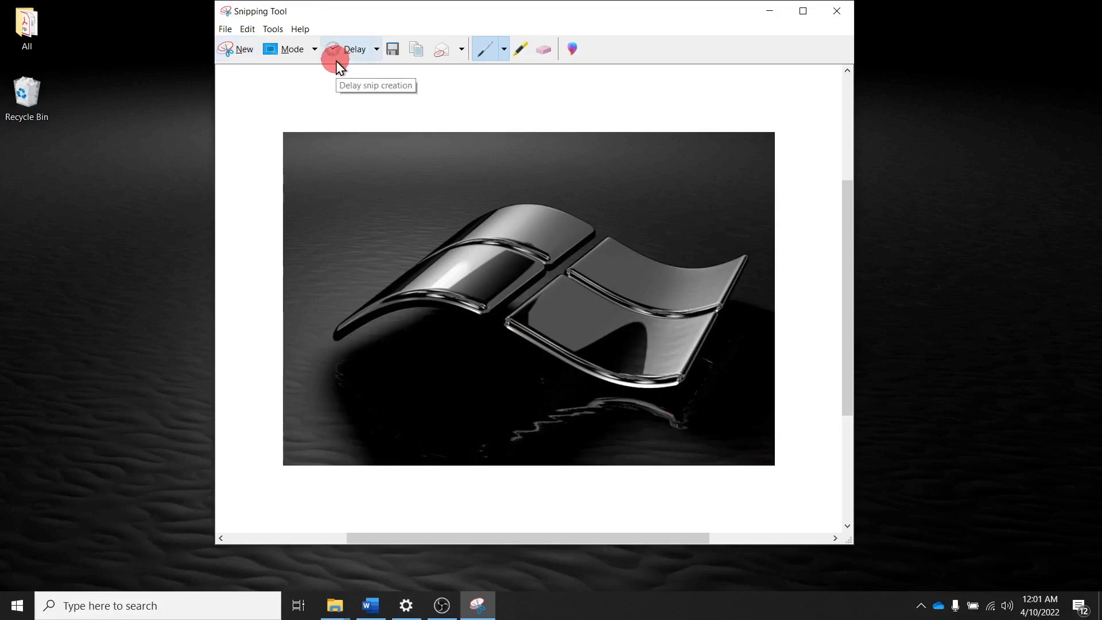
Set the snip delay to 3 seconds and capture a rectangle covering most of the Windows logo
left_click(378, 51)
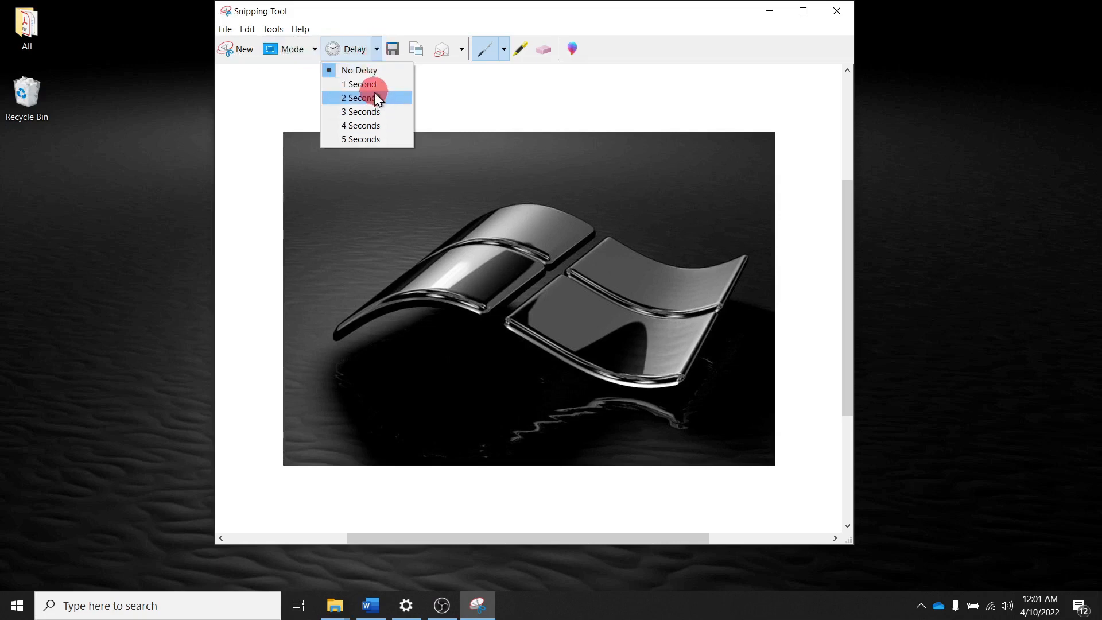
left_click(357, 112)
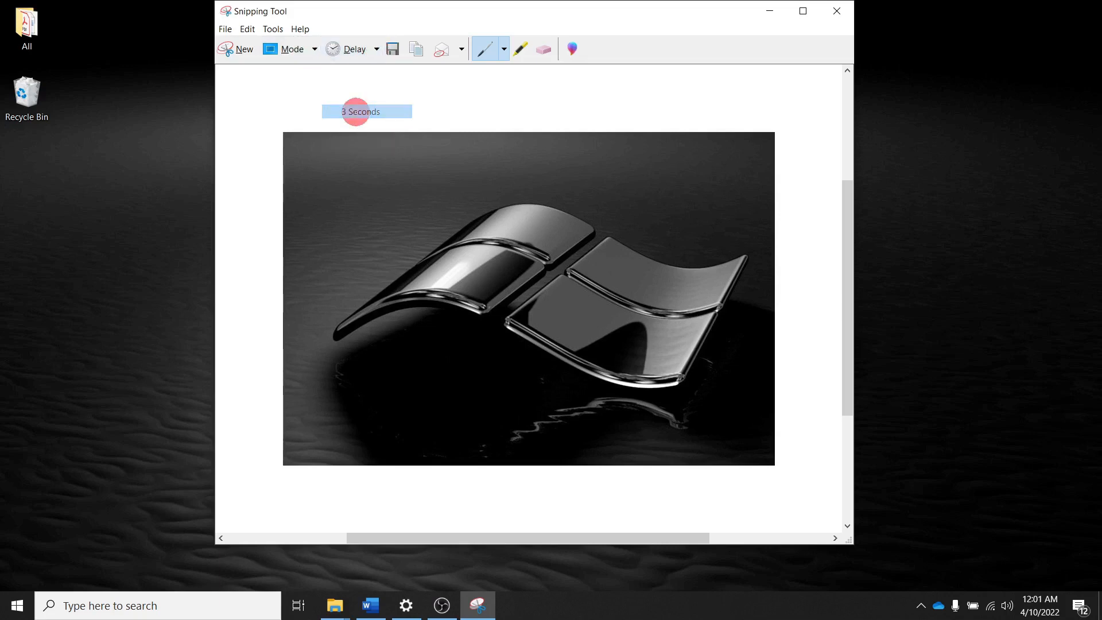
left_click(238, 49)
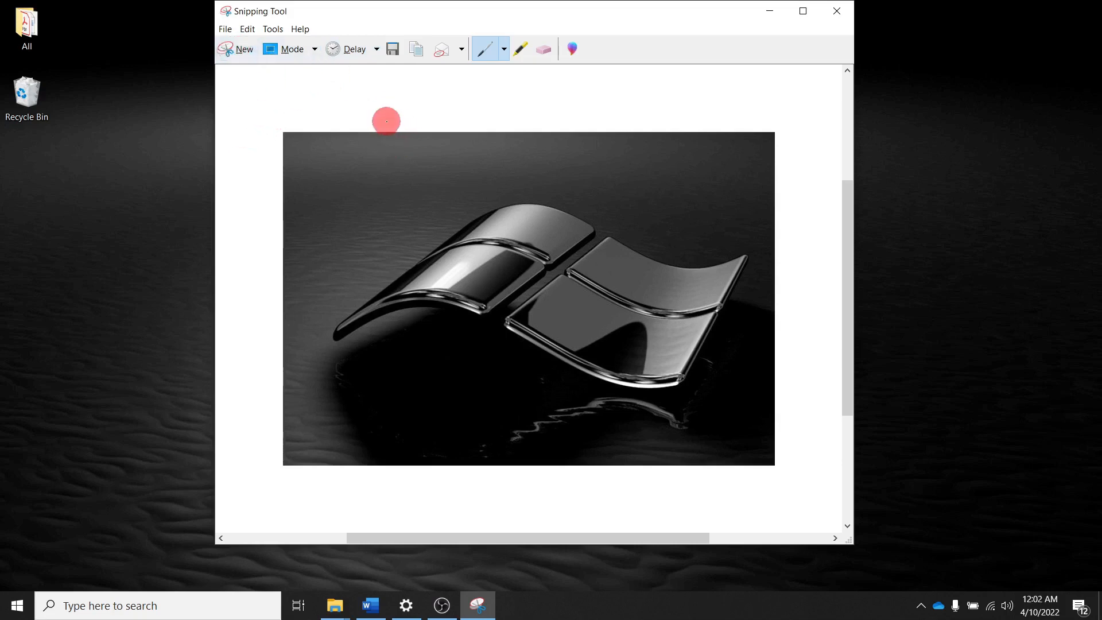
left_click(228, 47)
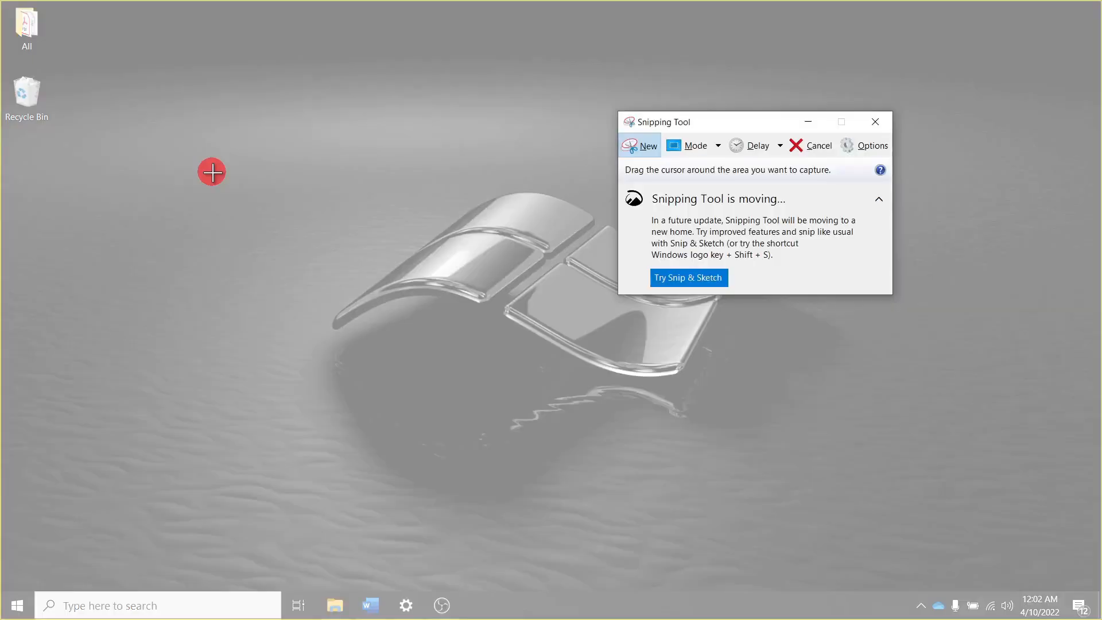
left_click_drag(212, 172, 633, 504)
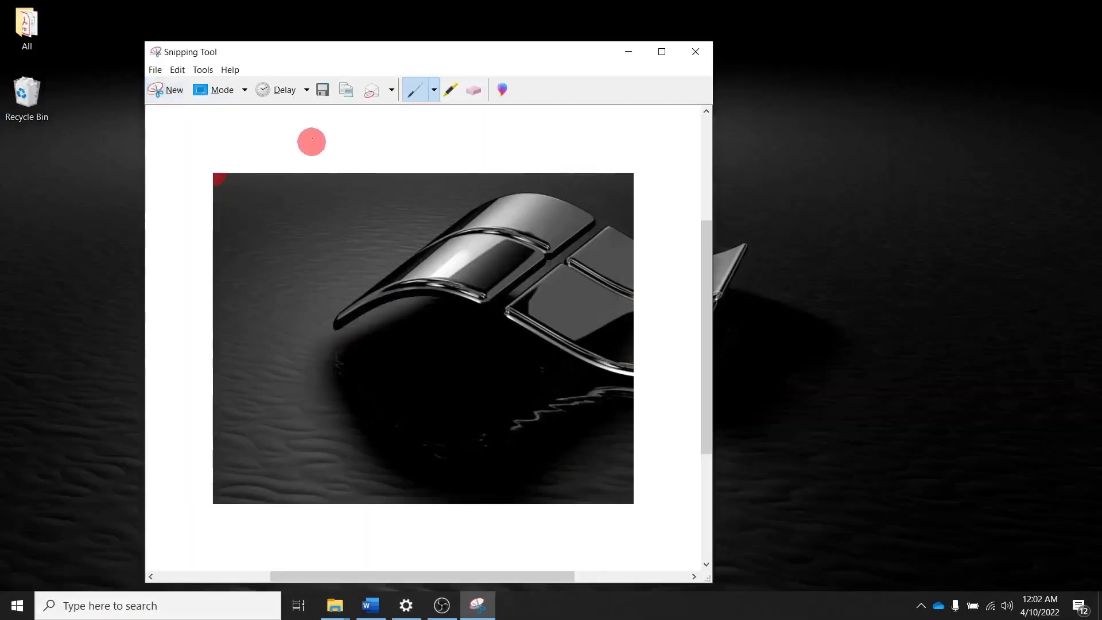
left_click(306, 91)
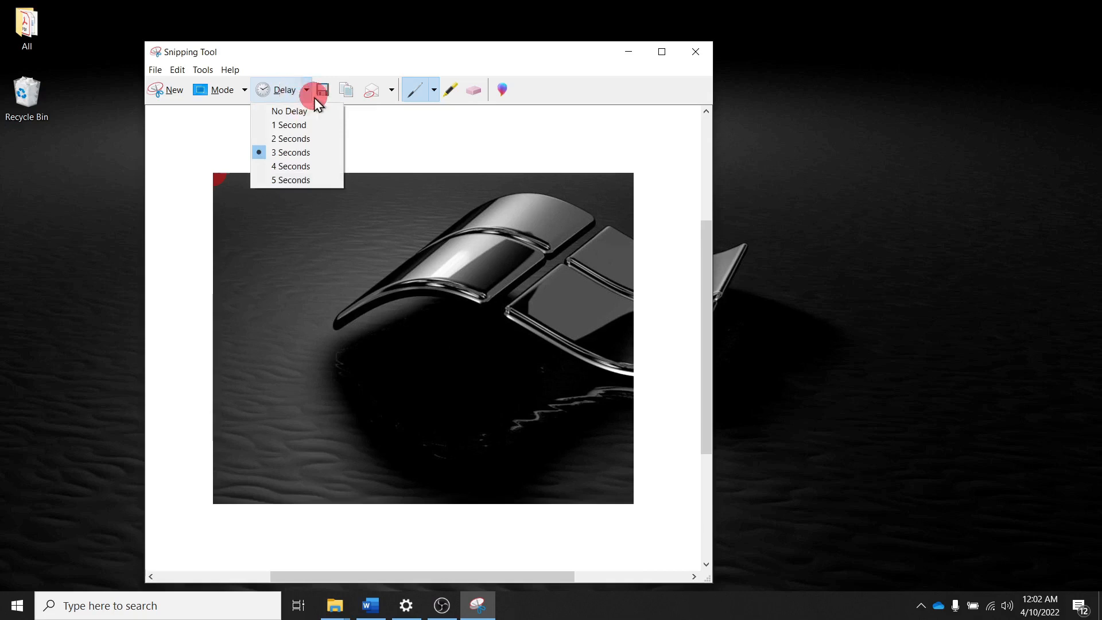
left_click(419, 121)
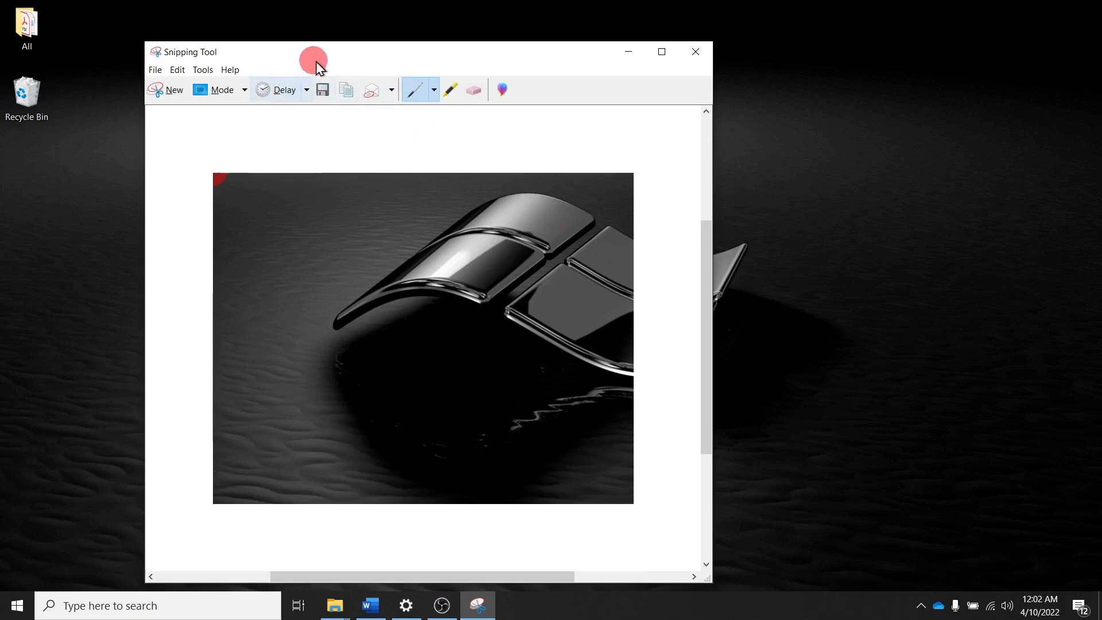
Save the snip as a JPEG file named Capture1 in the "convert image to text" folder
left_click(323, 90)
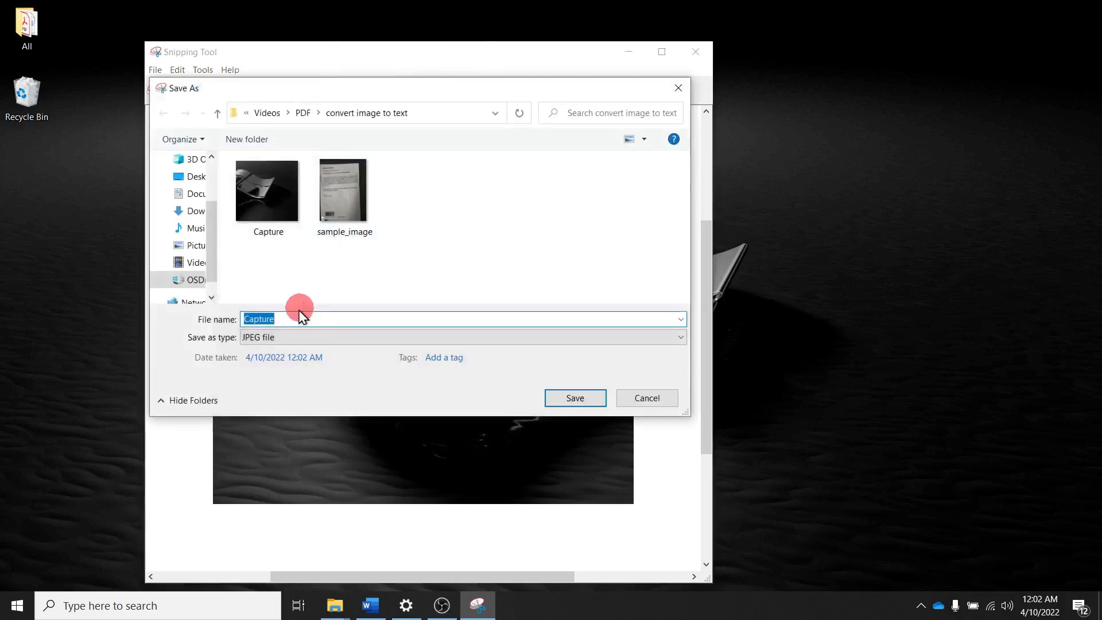
left_click(323, 338)
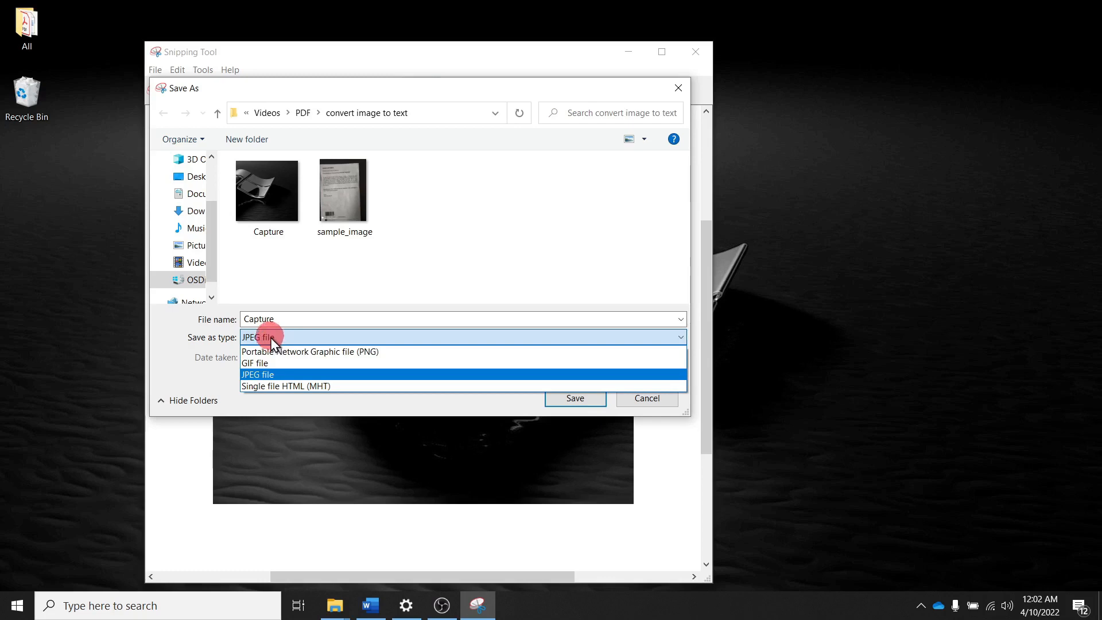
left_click(280, 320)
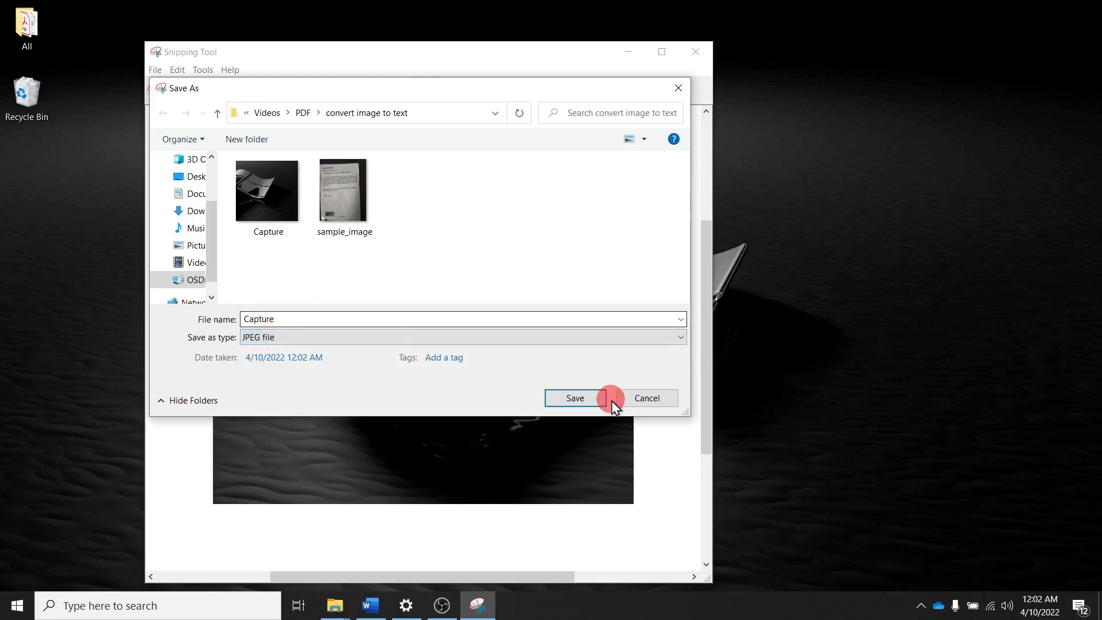
double_click(295, 320)
left_click(294, 320)
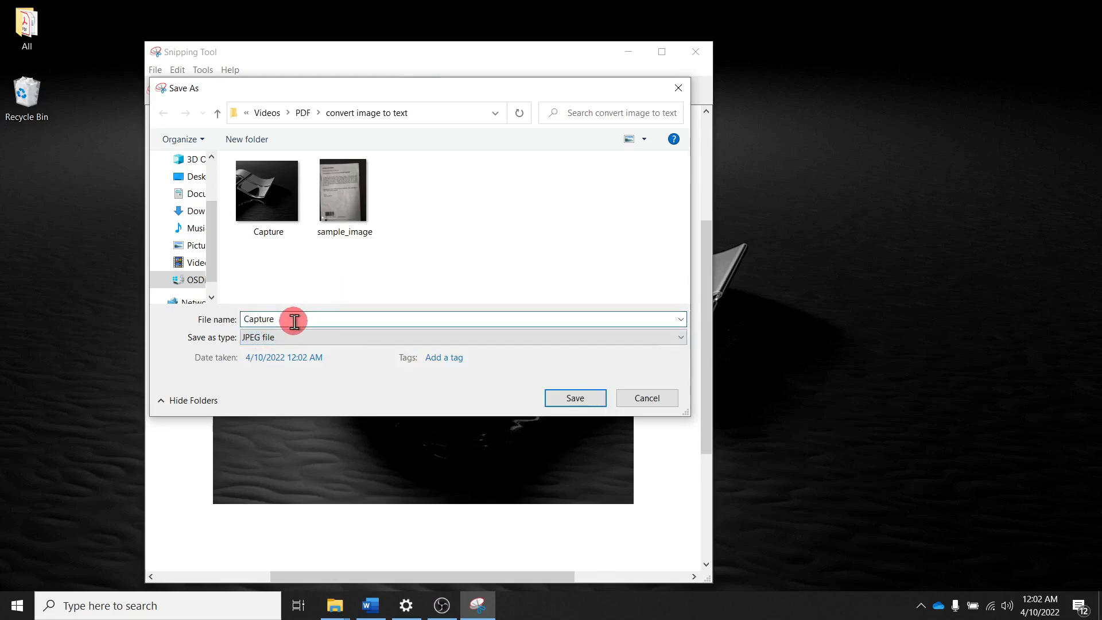
type("1")
left_click(573, 398)
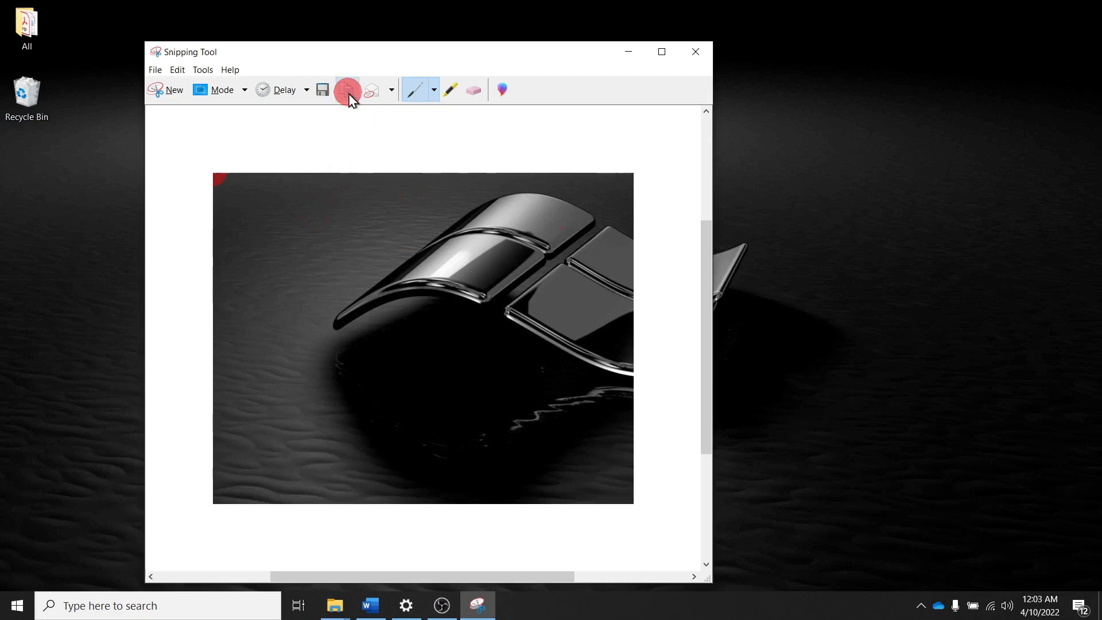
Paste the copied snip into the blank Word document and switch back to Snipping Tool
left_click(371, 606)
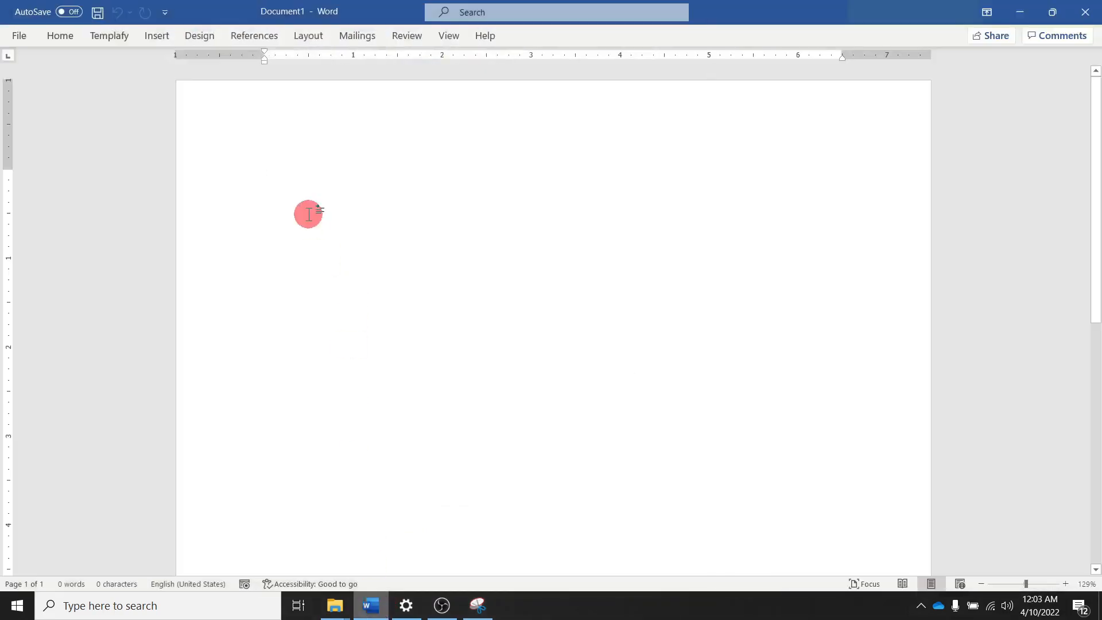
left_click(309, 214)
key("ctrl+v")
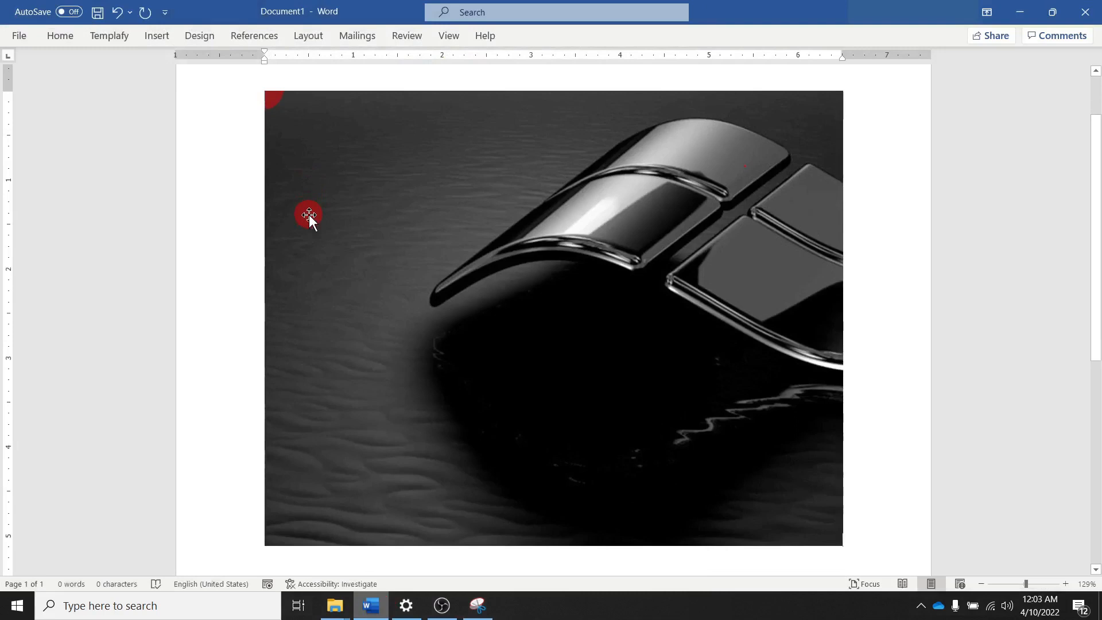
left_click(479, 605)
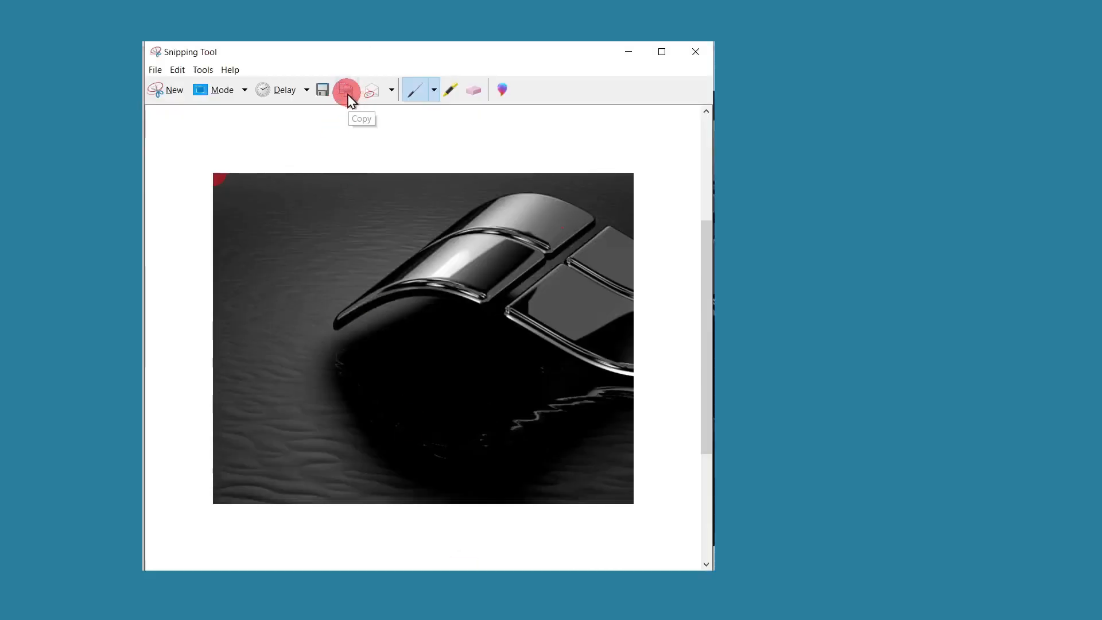
left_click(392, 89)
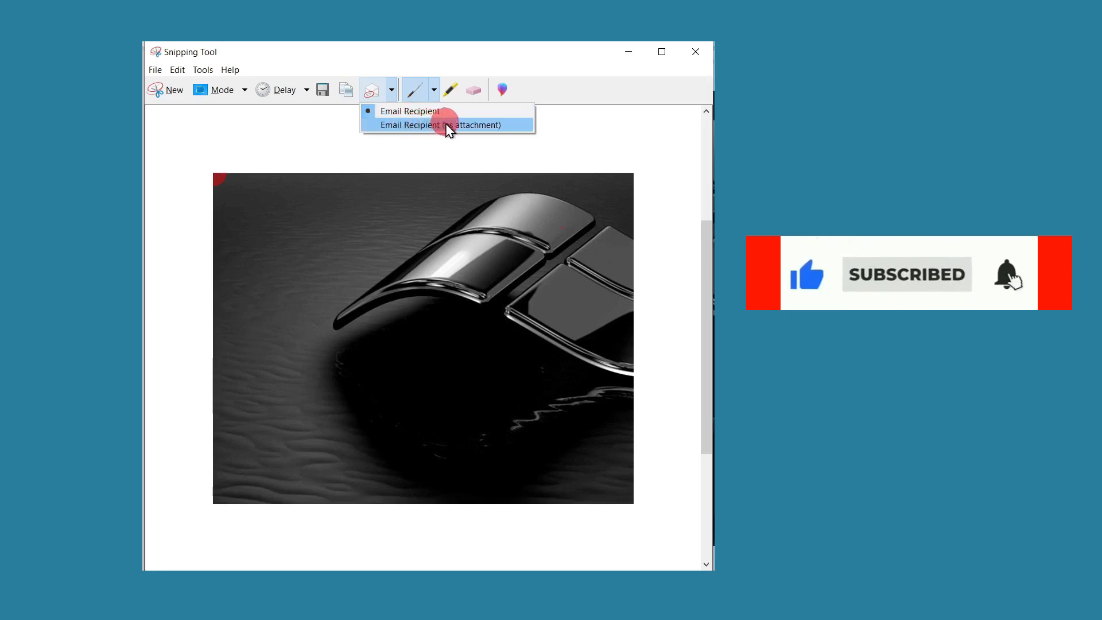
left_click(425, 148)
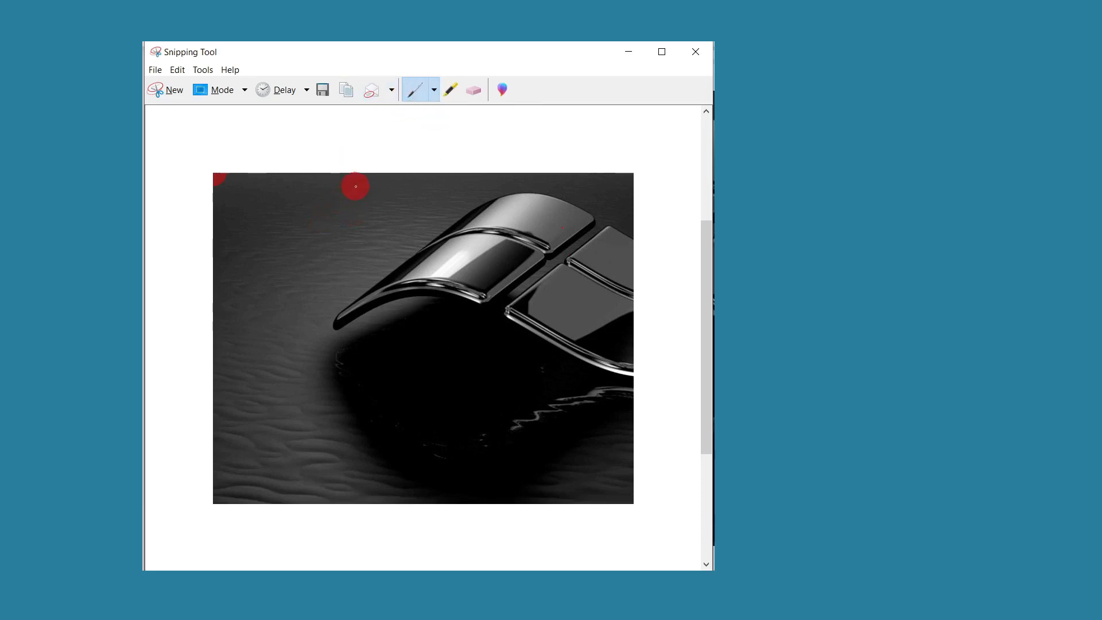
Scribble across the snip's upper edge with the red pen and highlight the Windows logo with a yellow zigzag stroke
left_click(434, 92)
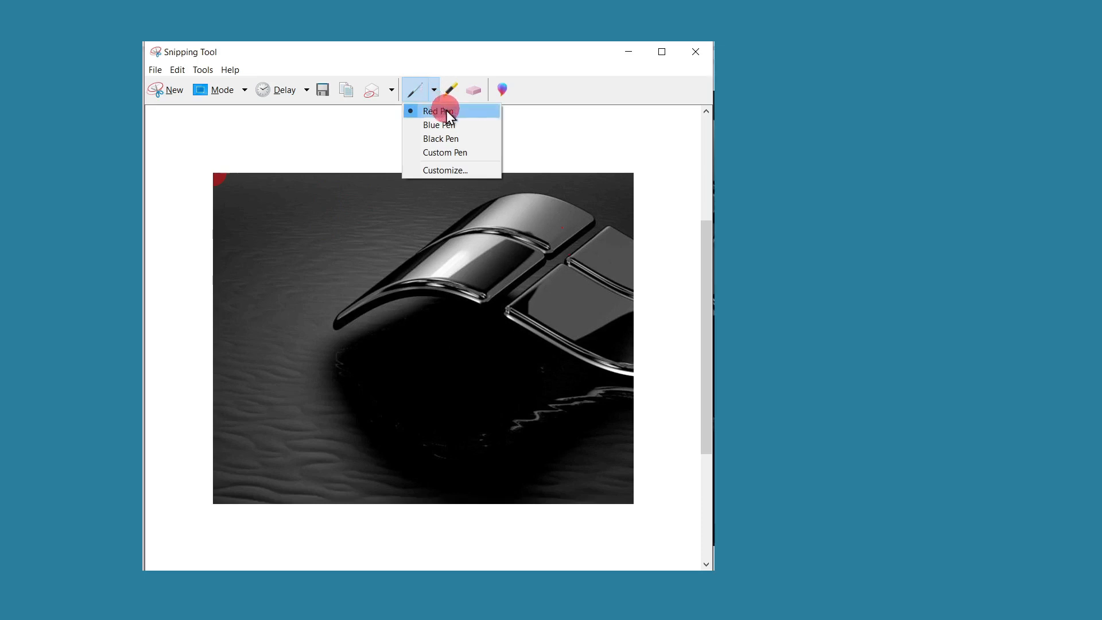
left_click(446, 110)
mouse_move(309, 134)
left_mouse_down()
mouse_move(336, 200)
mouse_move(362, 130)
mouse_move(433, 160)
mouse_move(359, 231)
left_mouse_up()
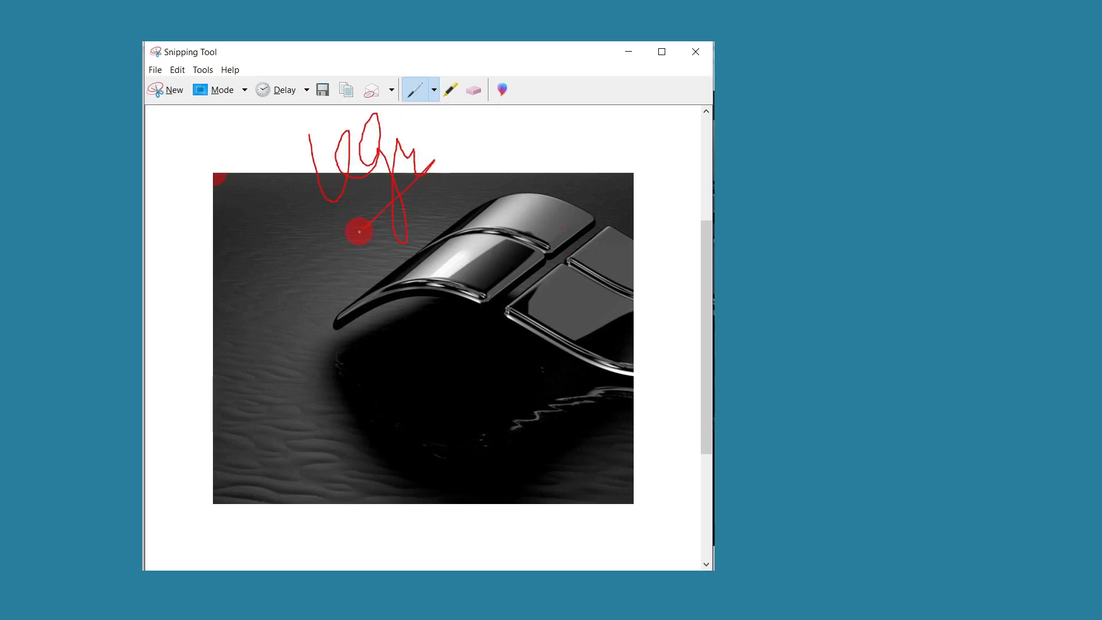
left_click(435, 92)
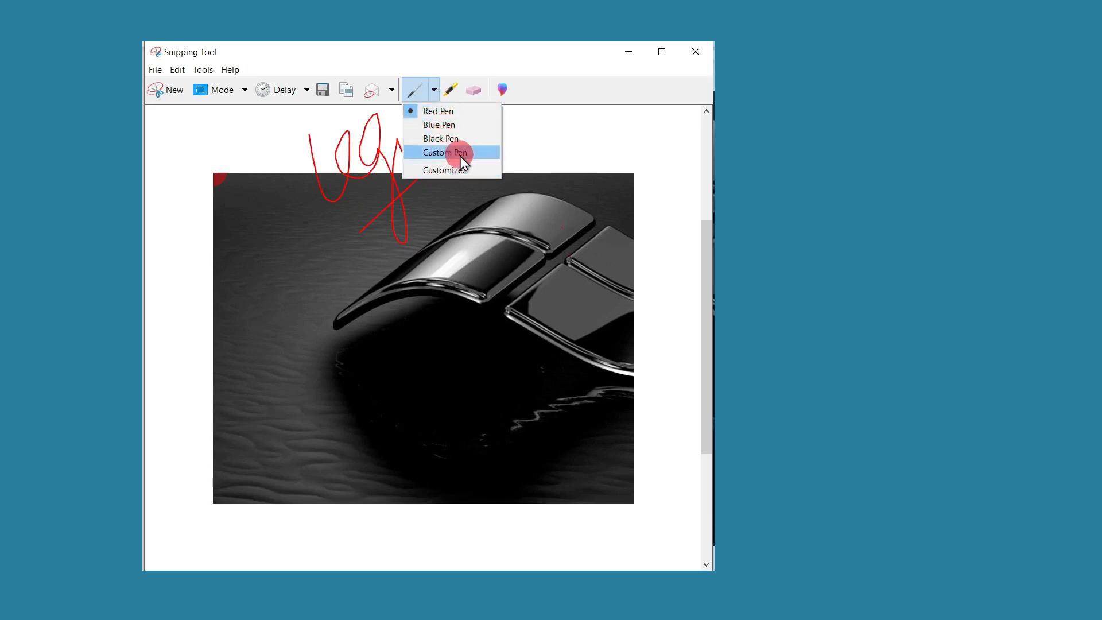
left_click(526, 144)
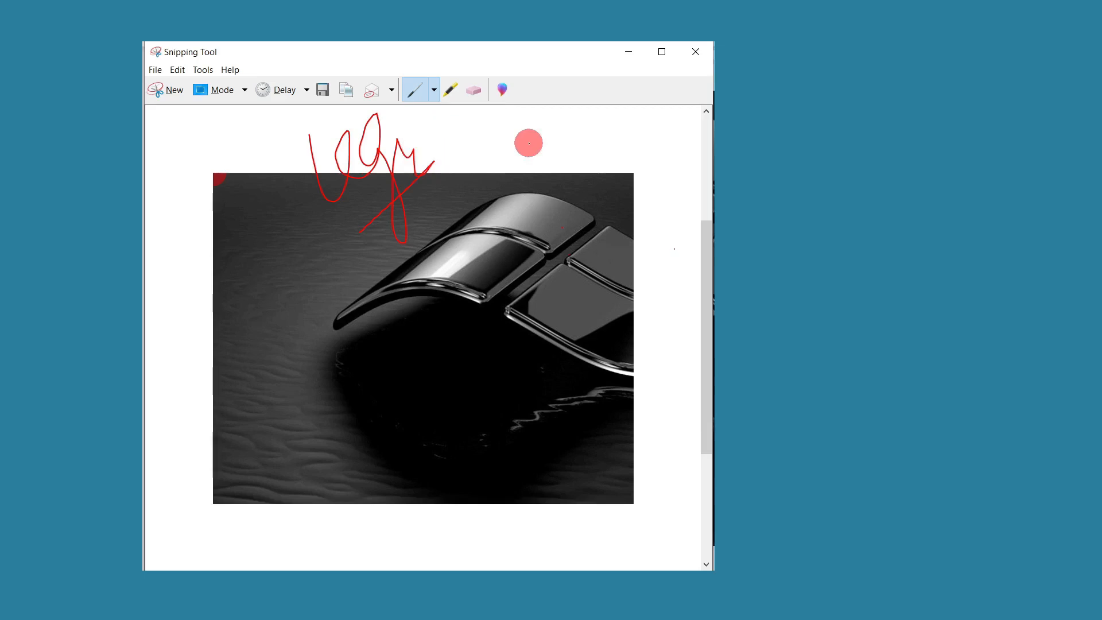
left_click(451, 91)
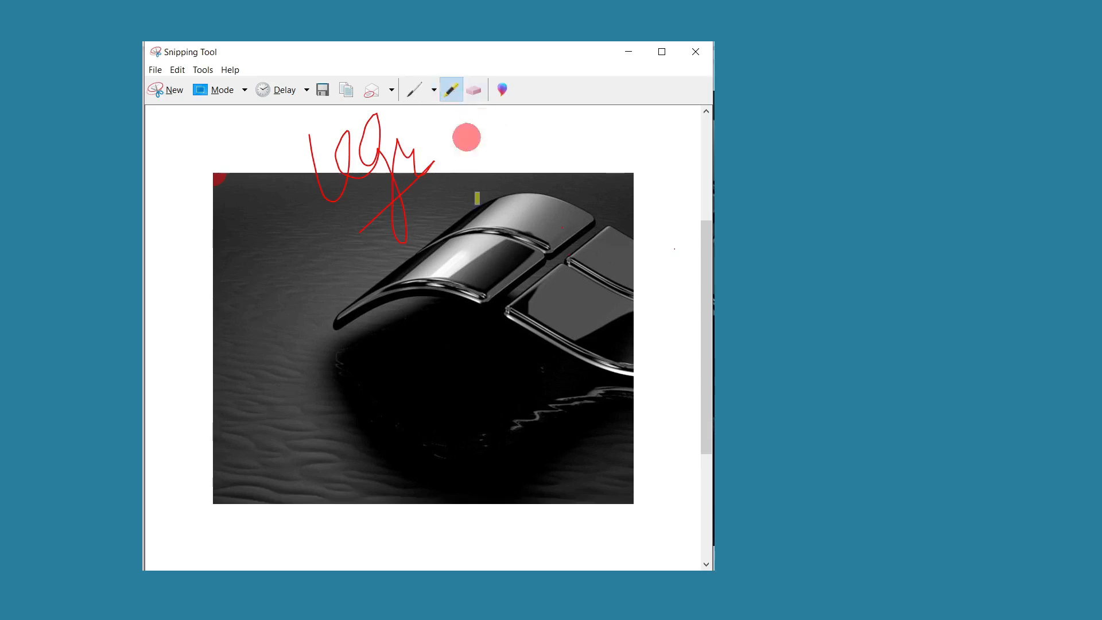
mouse_move(420, 278)
left_mouse_down()
mouse_move(442, 301)
mouse_move(568, 241)
mouse_move(559, 198)
mouse_move(481, 184)
mouse_move(518, 136)
left_mouse_up()
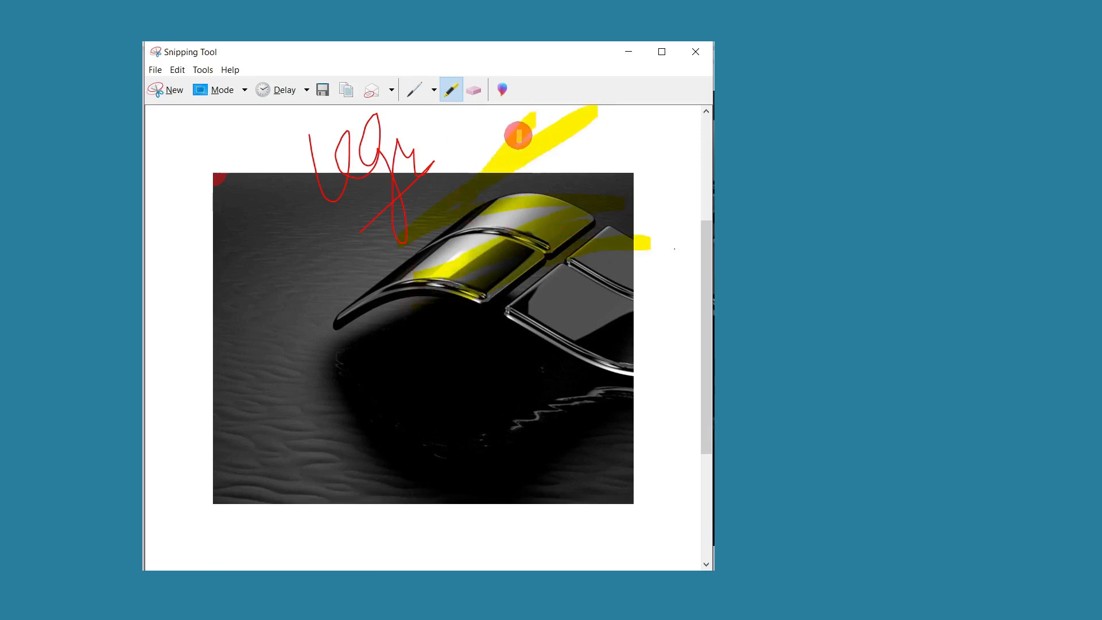
Erase the yellow highlighter stroke and the red pen scribble from the snip
left_click(475, 92)
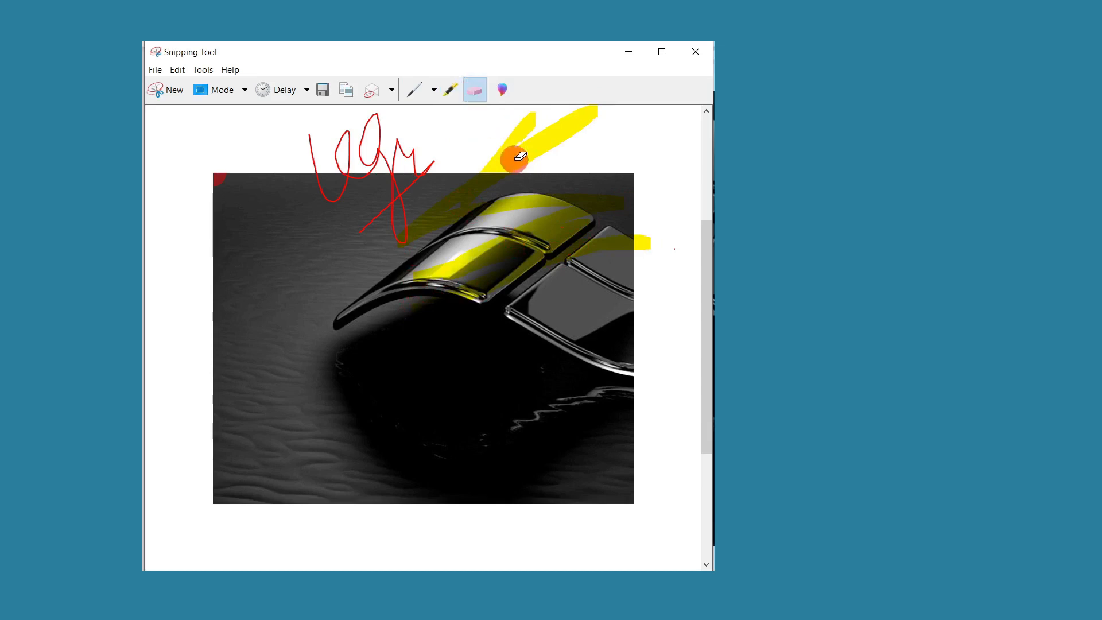
left_click(451, 199)
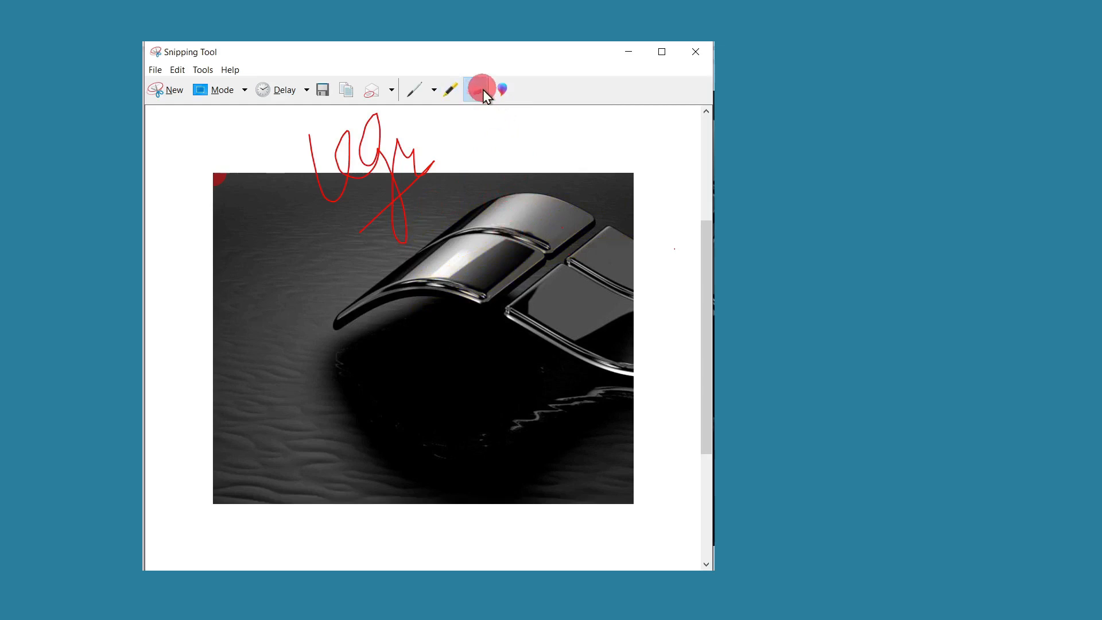
left_click(404, 142)
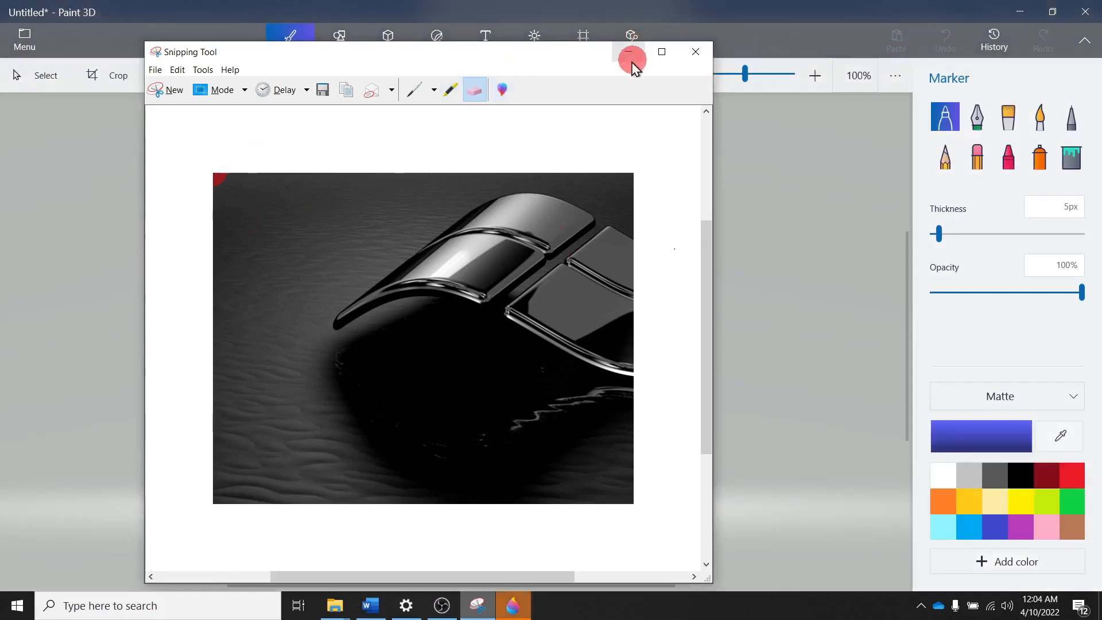
View the snip in Paint 3D and switch back to Snipping Tool
left_click(628, 55)
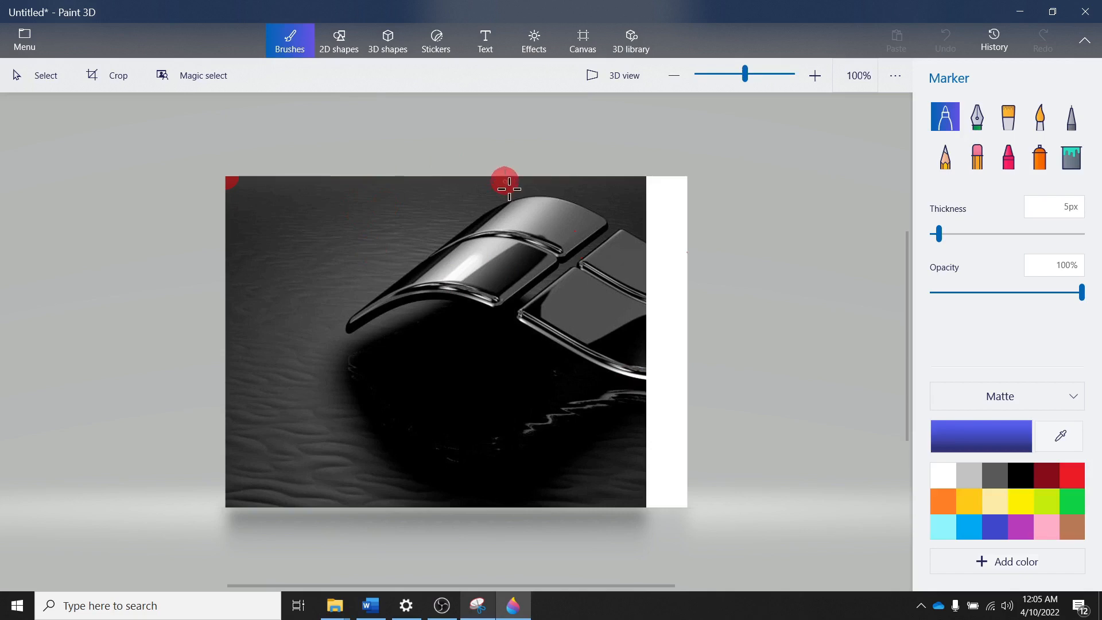
left_click(523, 609)
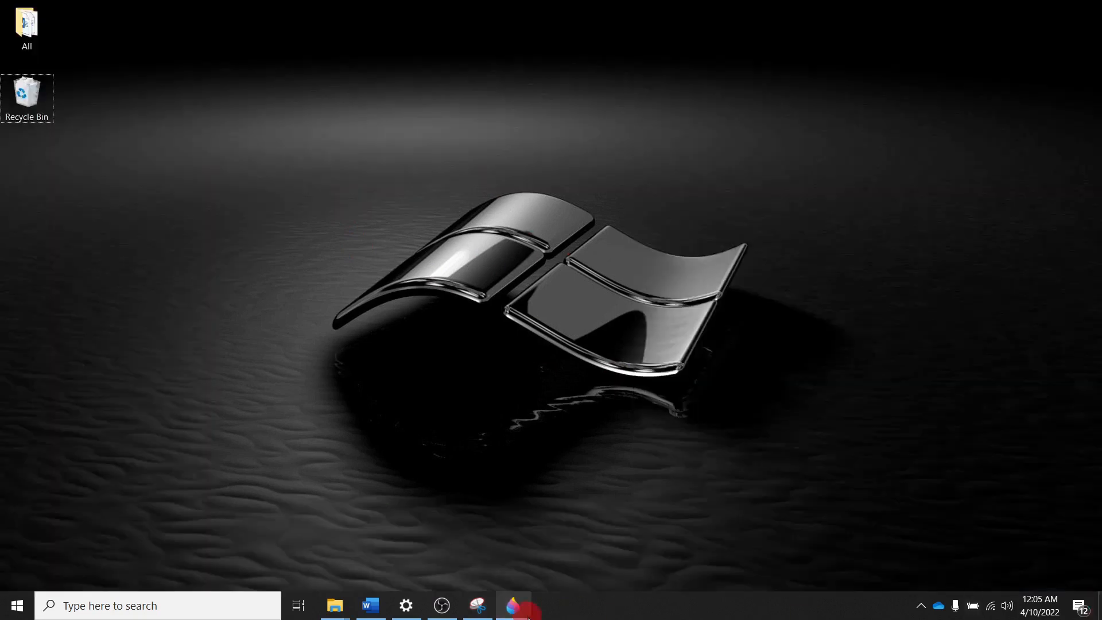
left_click(478, 605)
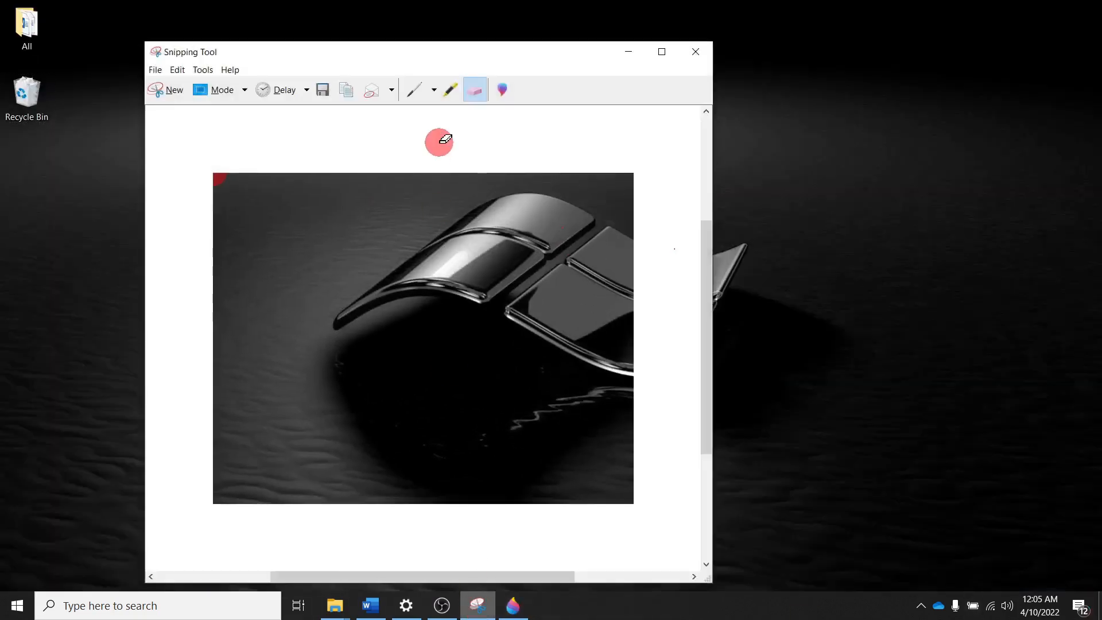
Examine the file, edit, tools and help commands that Snipping Tool offers for the snip
left_click(246, 94)
left_click(247, 95)
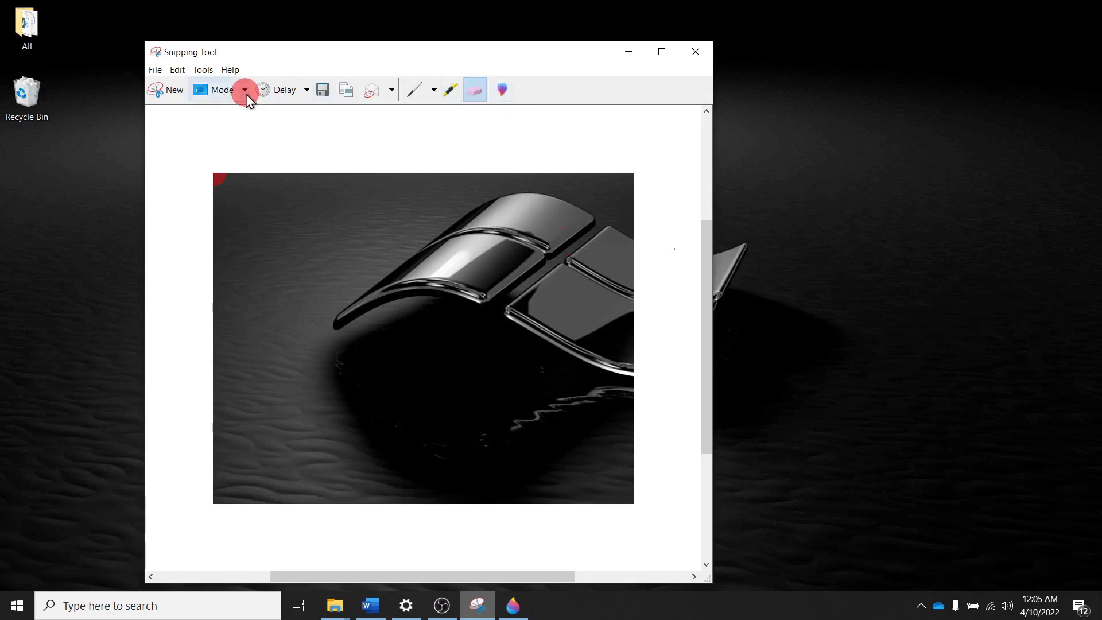
left_click(156, 71)
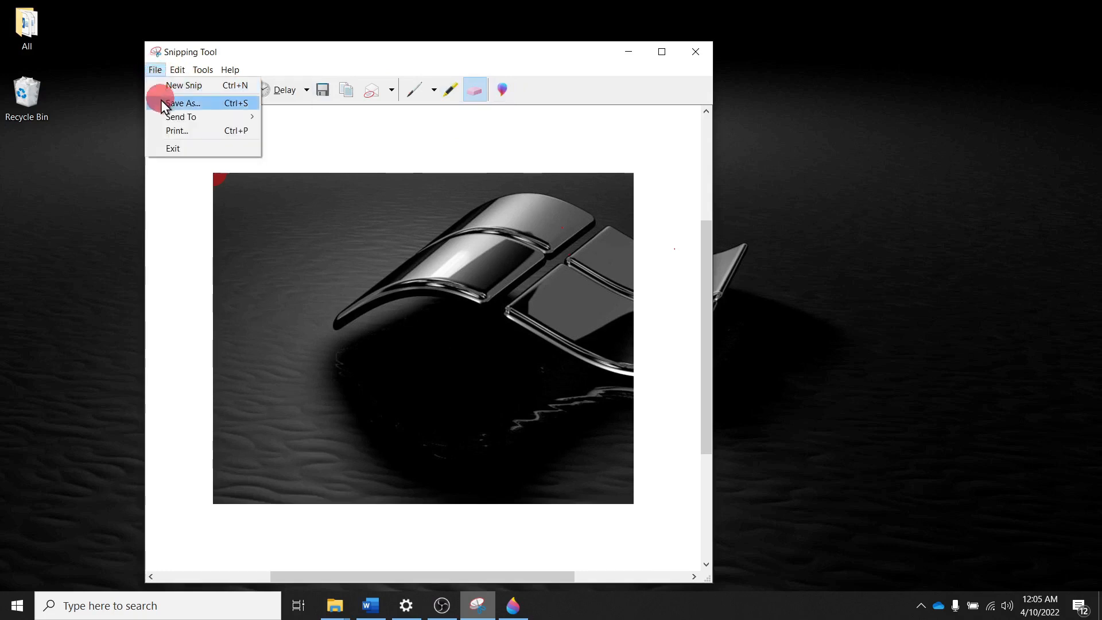
mouse_move(166, 118)
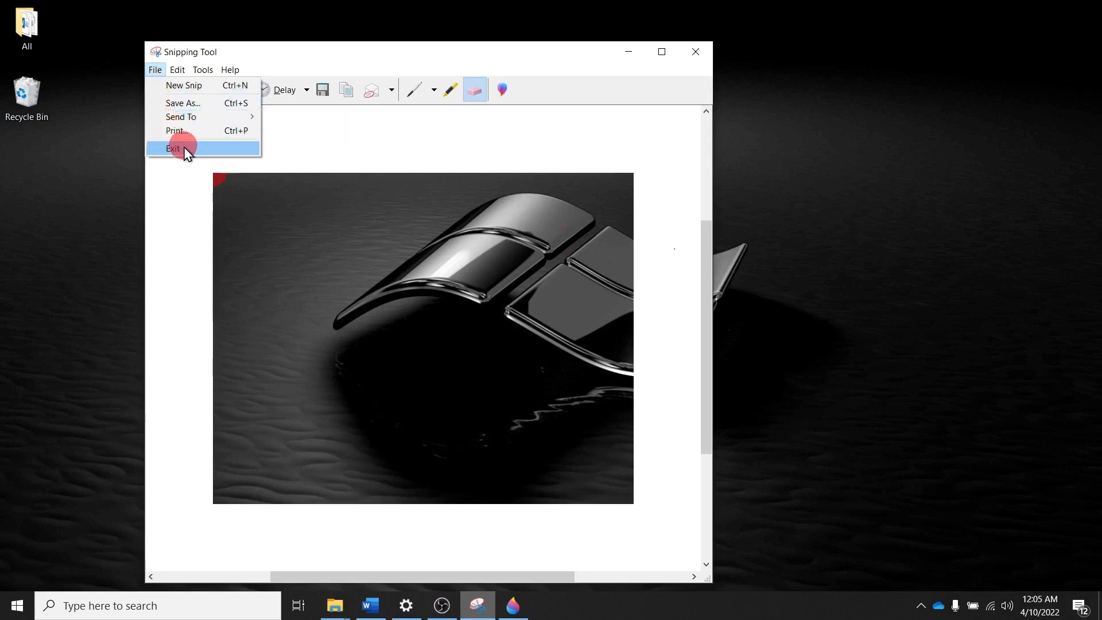
left_click(549, 151)
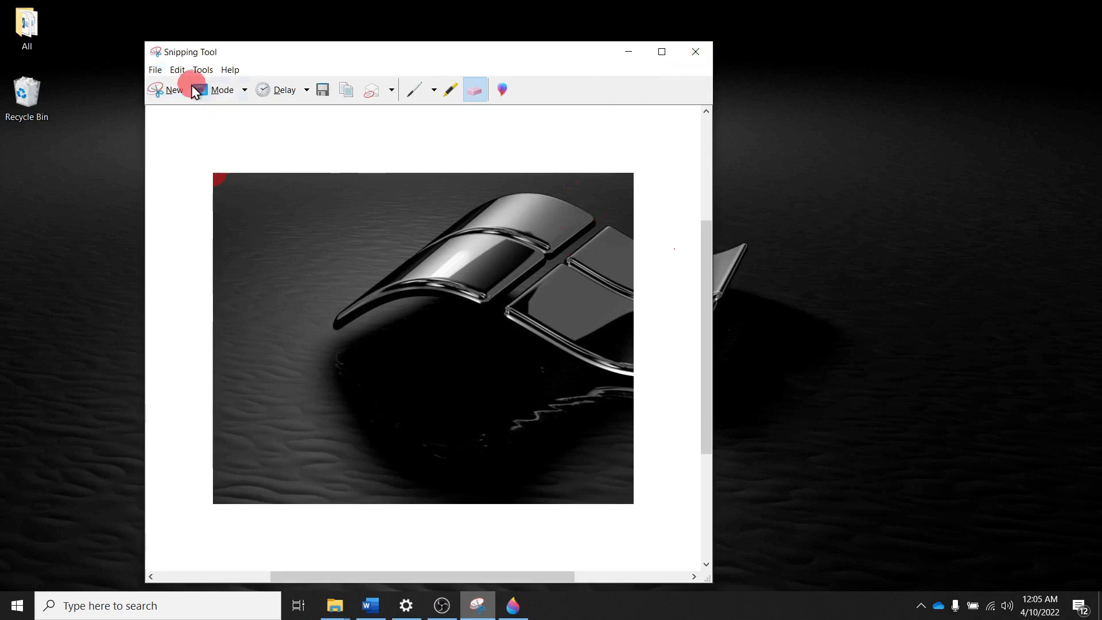
left_click(179, 72)
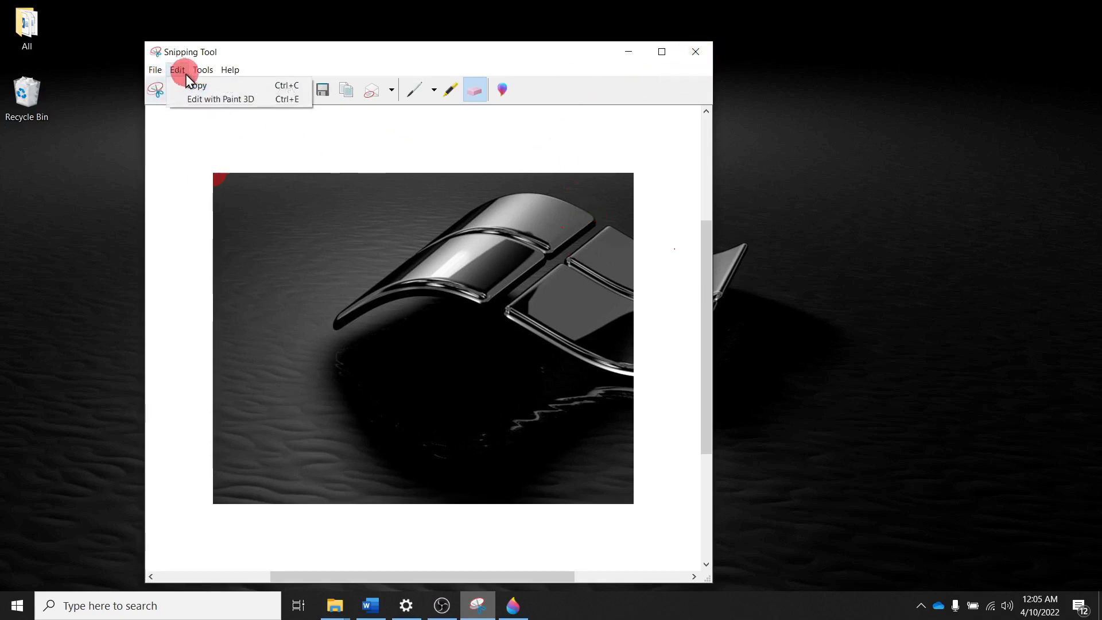
mouse_move(197, 81)
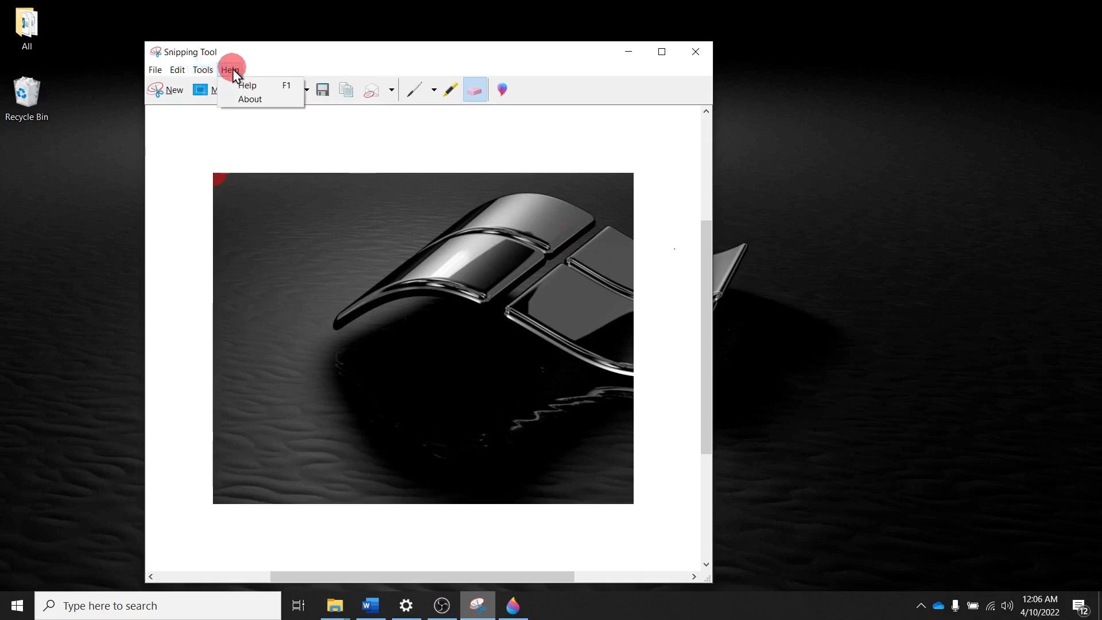
left_click(358, 118)
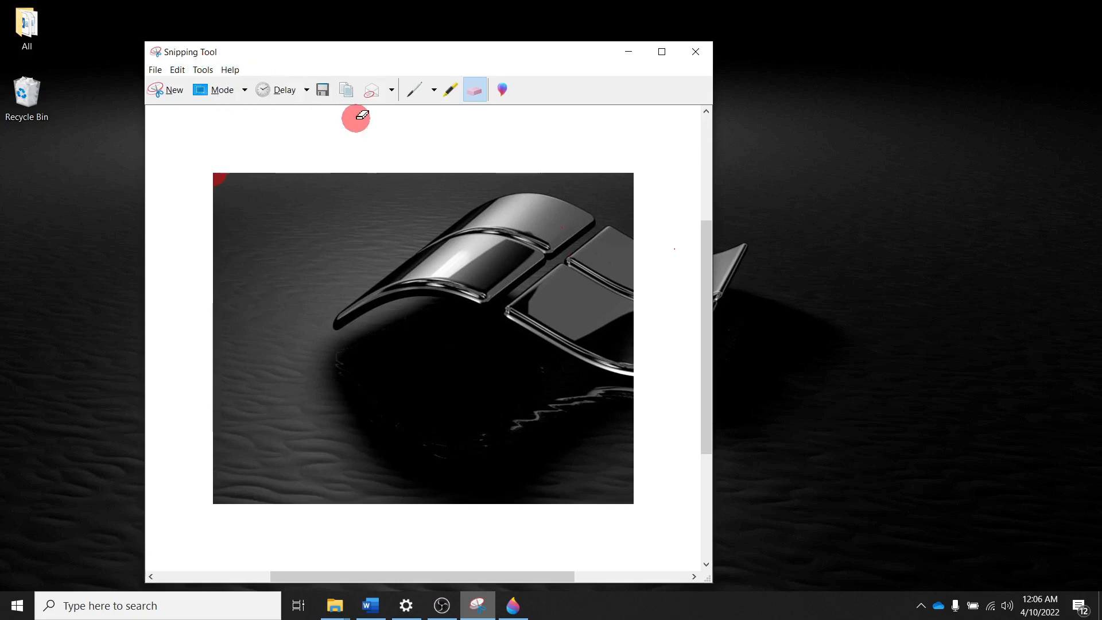